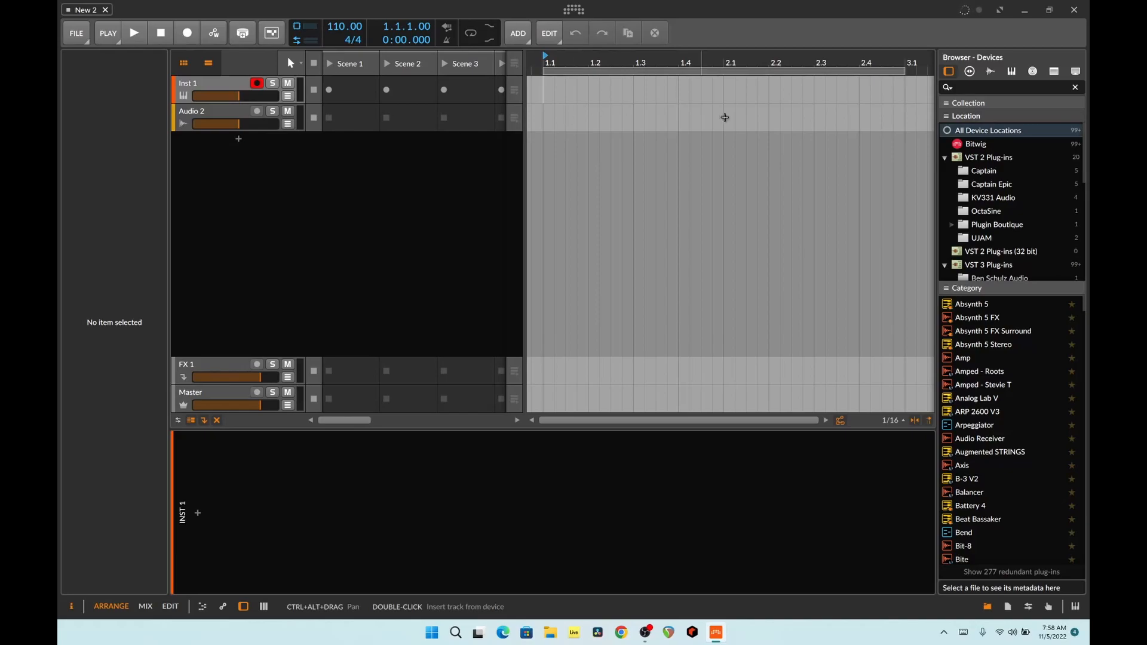
Find the Note Grid device in the browser and add it to the Inst 1 track's device chain
click(999, 89)
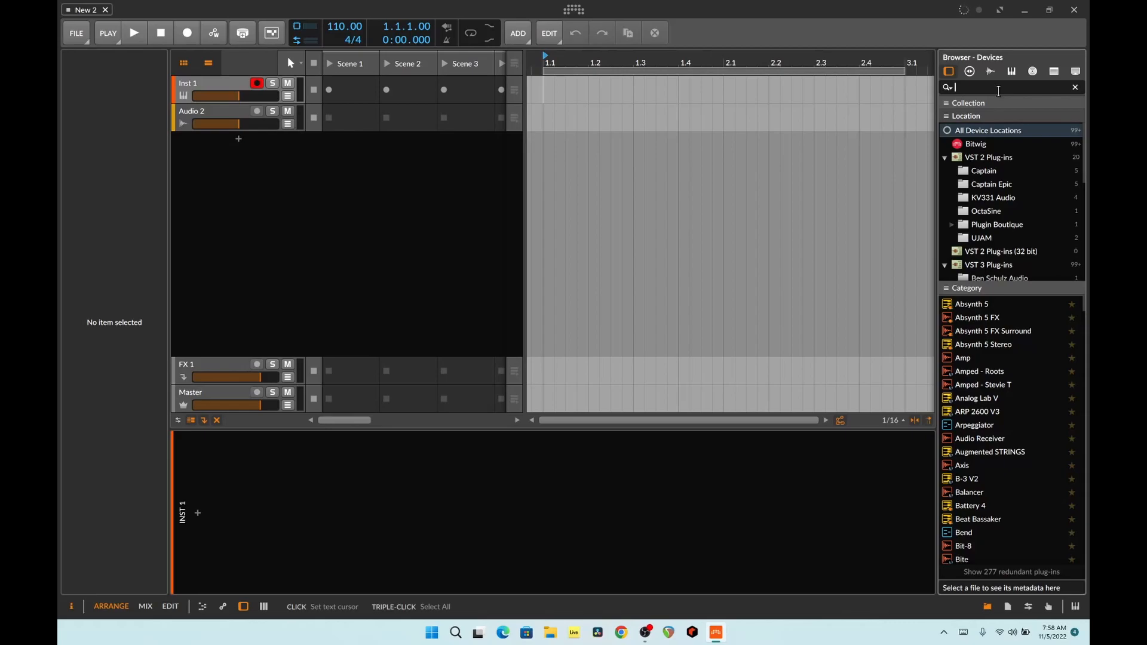
text(grid)
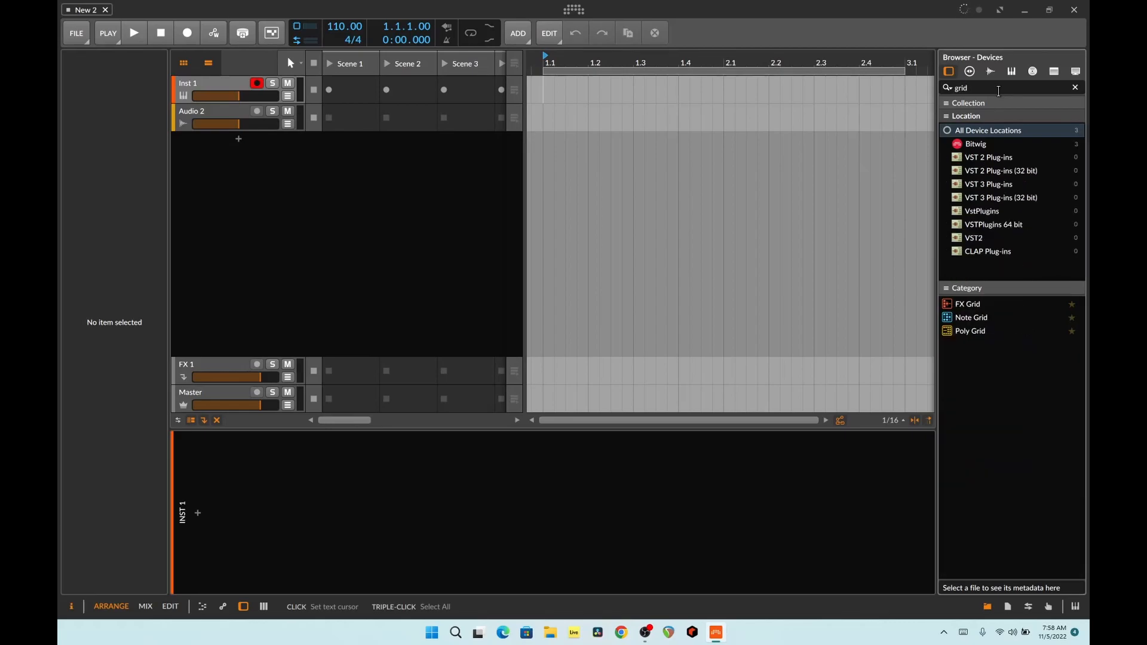
click(970, 321)
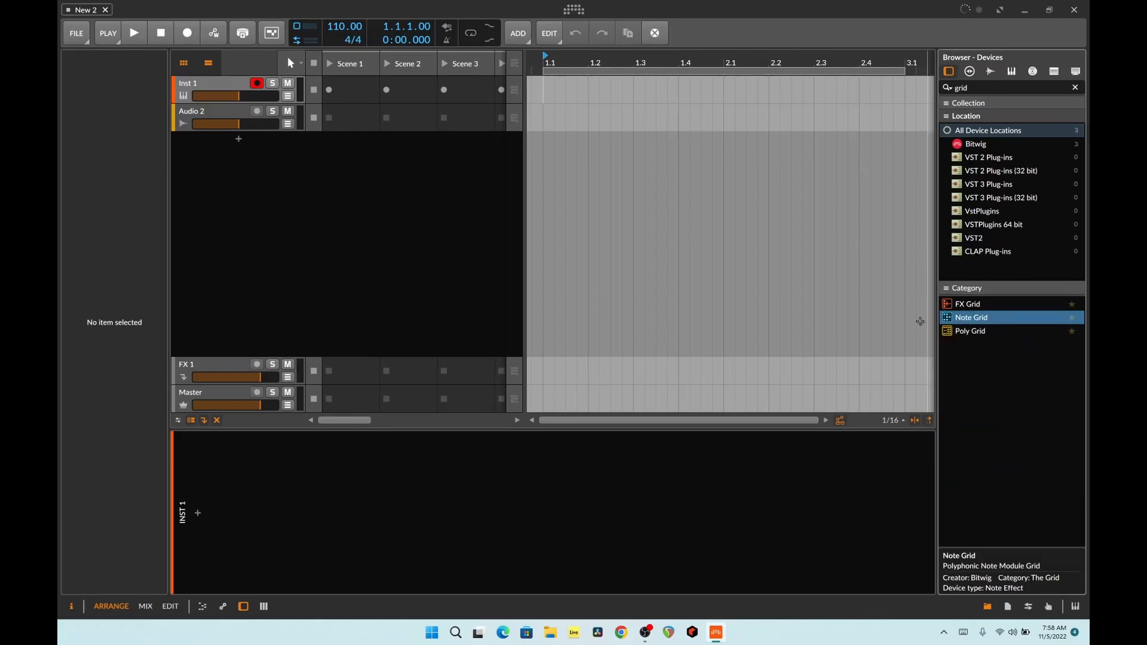
drag(974, 318, 576, 468)
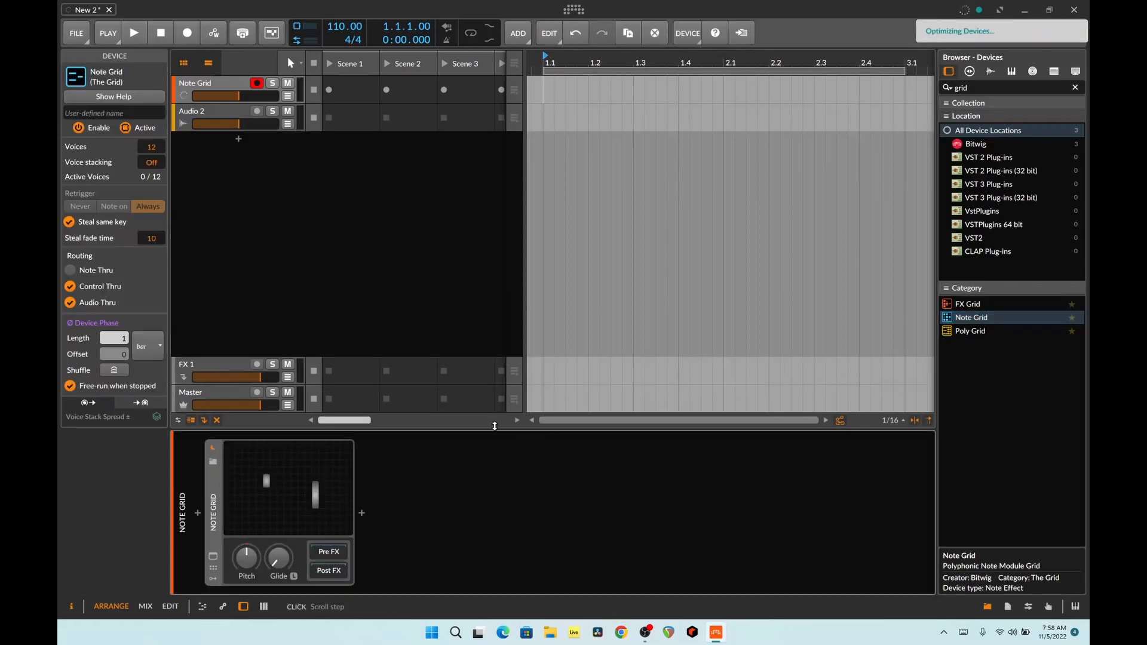
Find the FX Layer container and add it after the Note Grid
click(1021, 88)
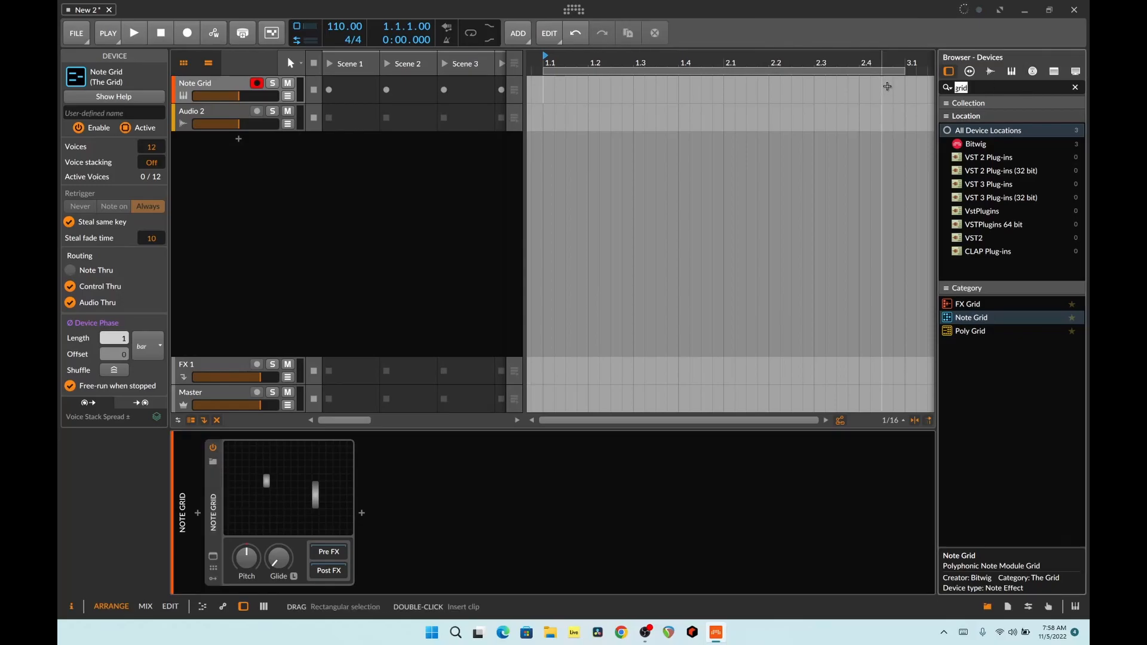
text(lay)
drag(969, 304, 592, 456)
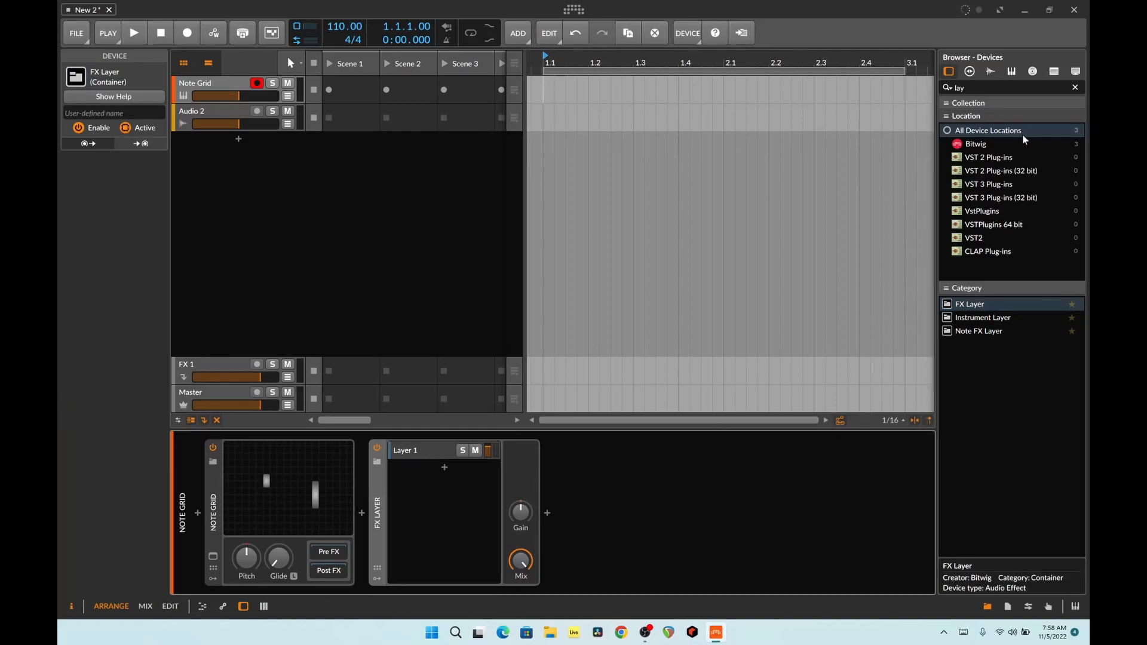
Add two Channel Filter devices to the FX Layer, each in its own layer
click(992, 88)
text(cha)
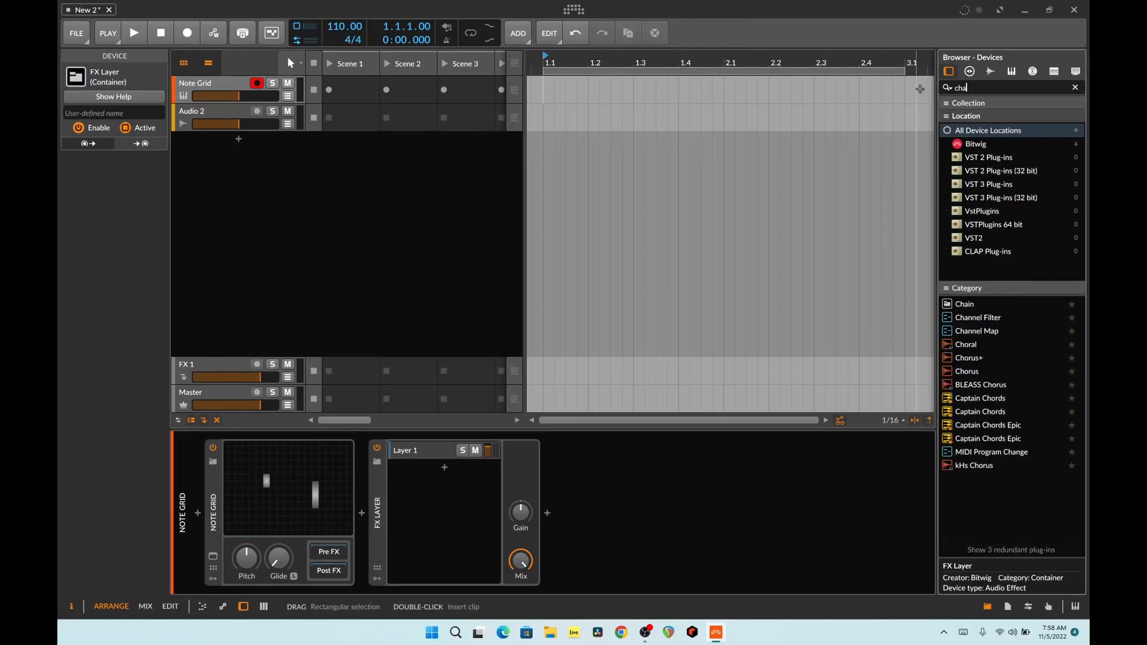
drag(975, 318, 426, 451)
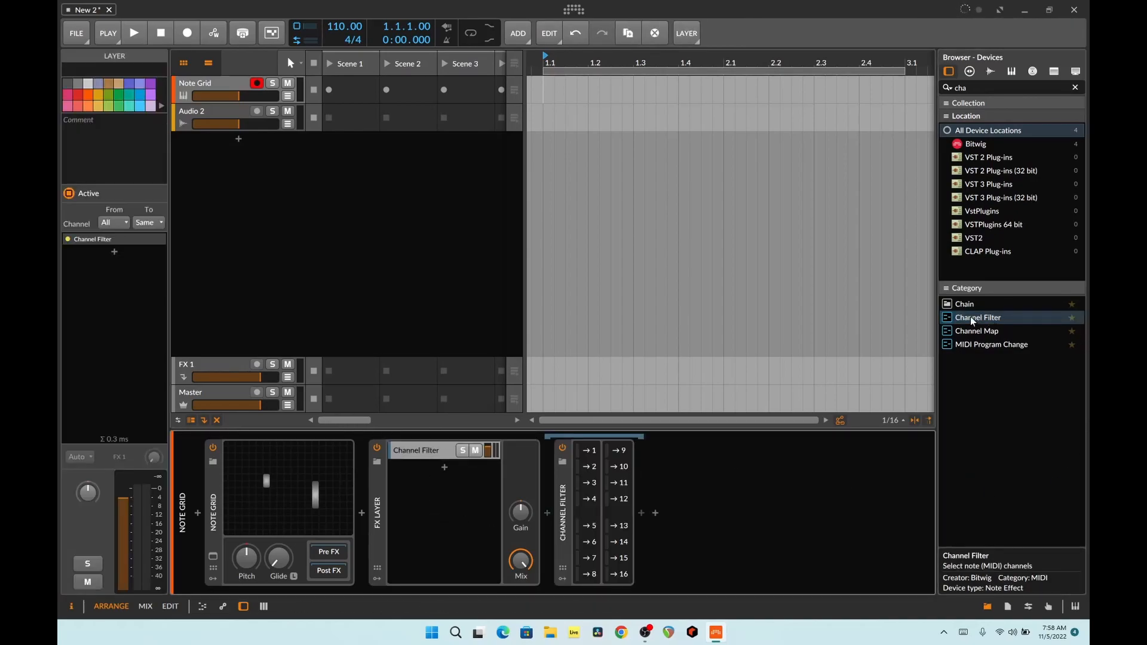
drag(972, 322, 418, 472)
Among channels 1 to 8, leave only channel 1 enabled in the first layer's Channel Filter and only channel 2 in the second's
click(433, 450)
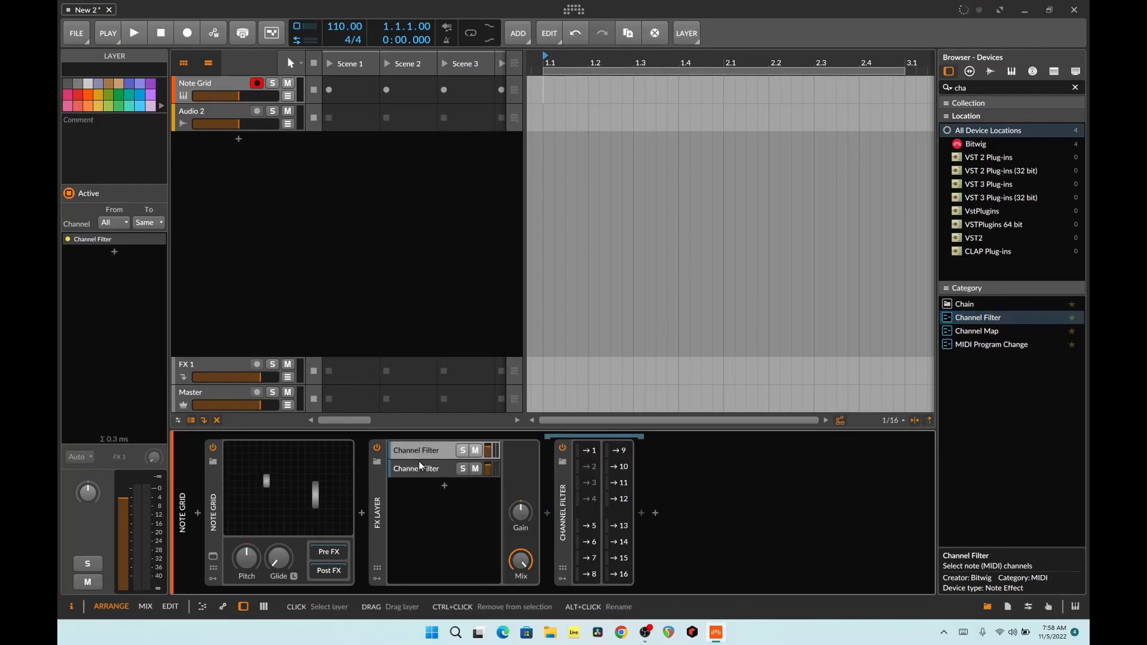
click(436, 470)
click(588, 483)
click(589, 497)
click(591, 544)
click(592, 558)
click(442, 455)
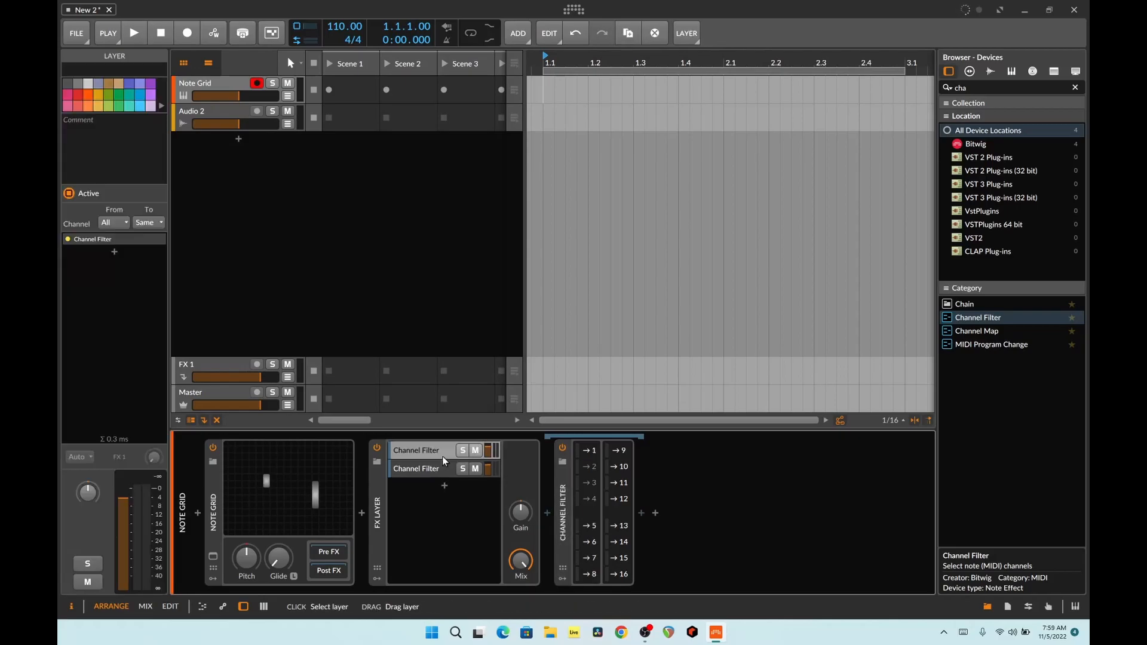
click(590, 526)
Limit the device list to Bitwig devices and add an FM-4 synth after the first layer's Channel Filter
click(975, 88)
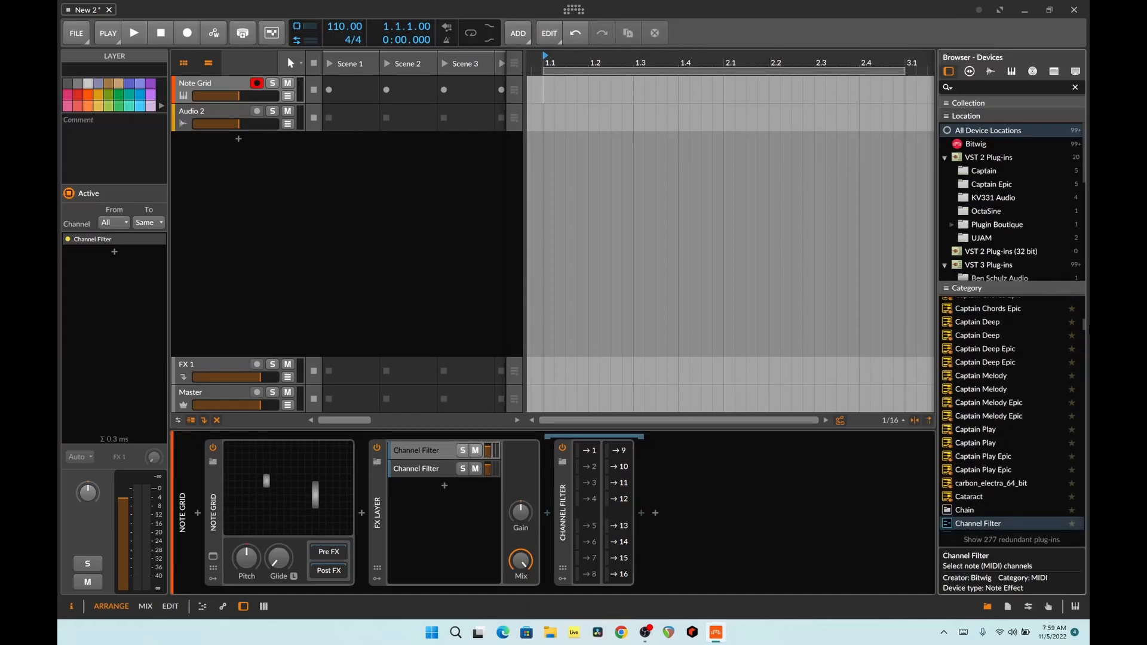
click(980, 144)
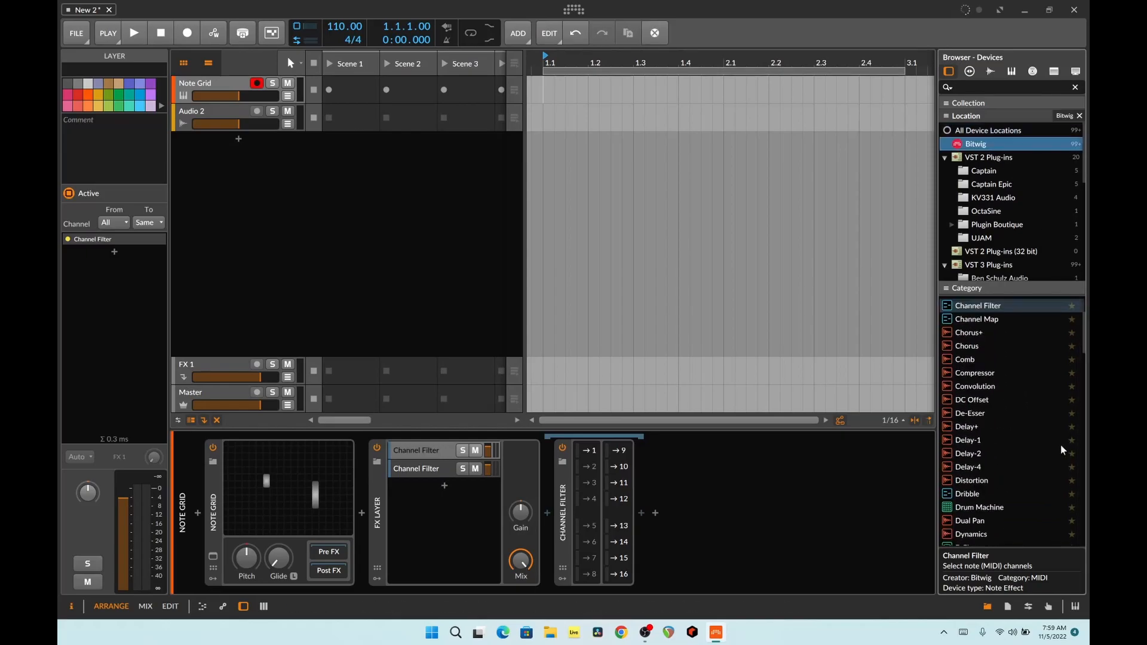
scroll(1052, 440, down, 6)
scroll(1038, 442, down, 4)
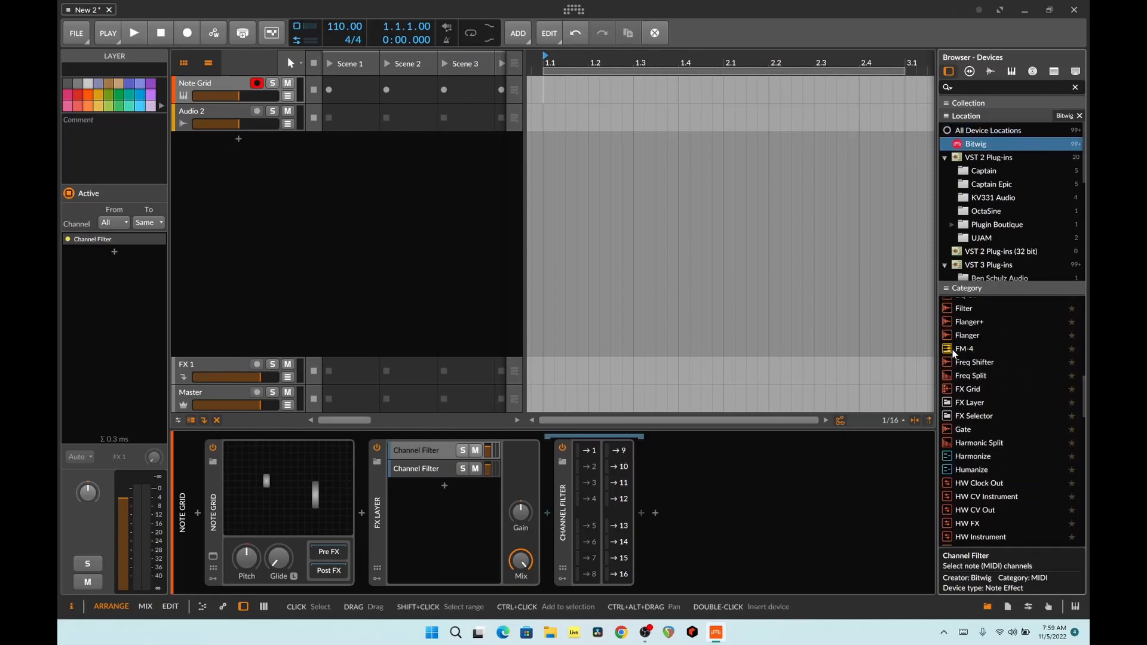
drag(1010, 349, 735, 494)
drag(650, 514, 657, 511)
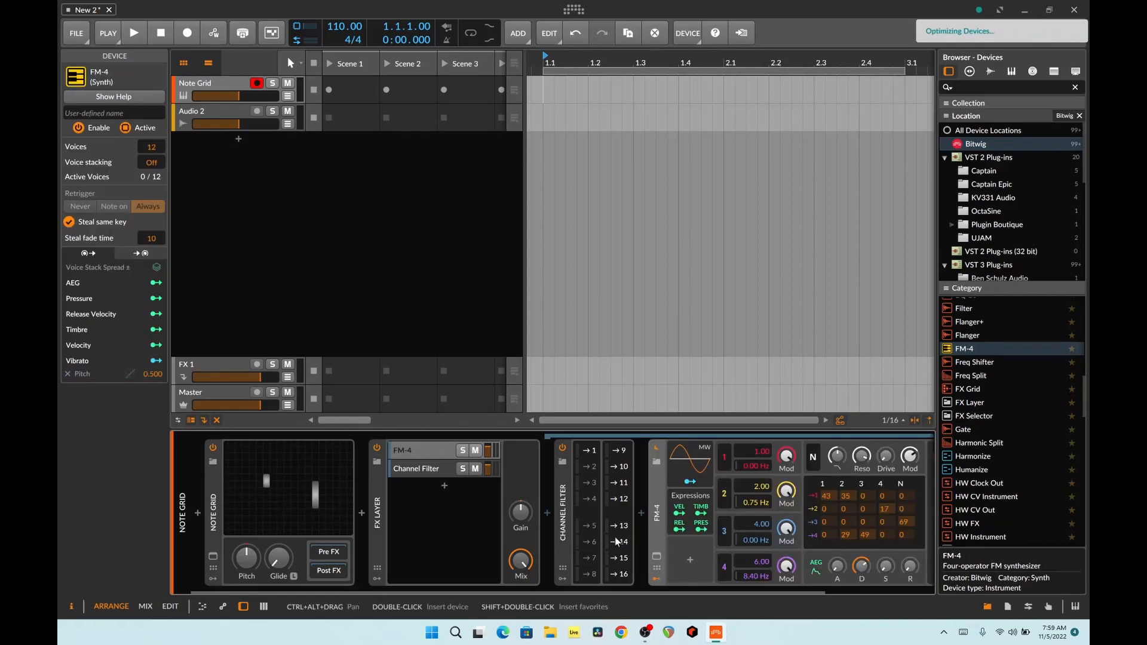
scroll(982, 458, down, 3)
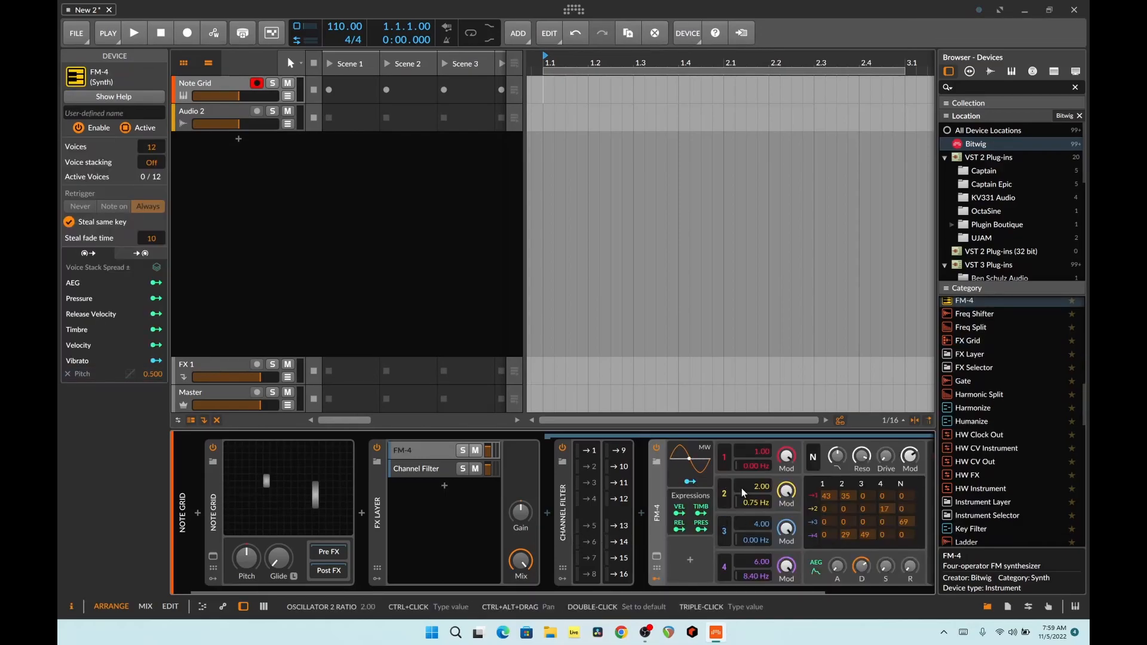
Show the onscreen keyboard and play a few notes through the FM-4 layer
click(1075, 606)
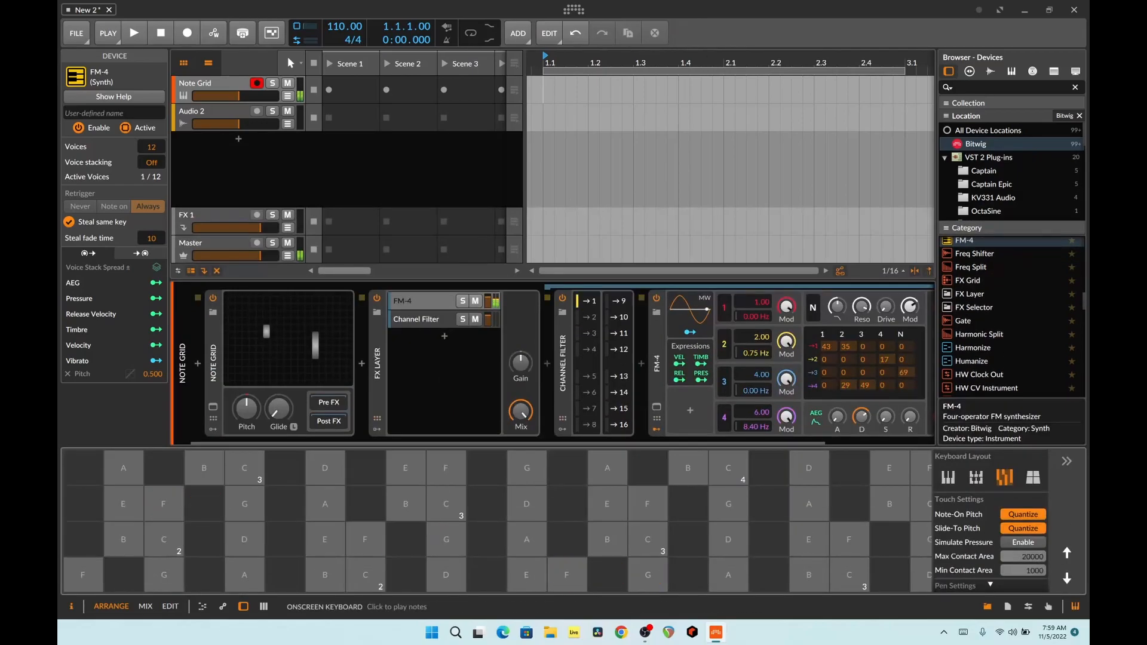
click(447, 540)
click(325, 540)
click(365, 540)
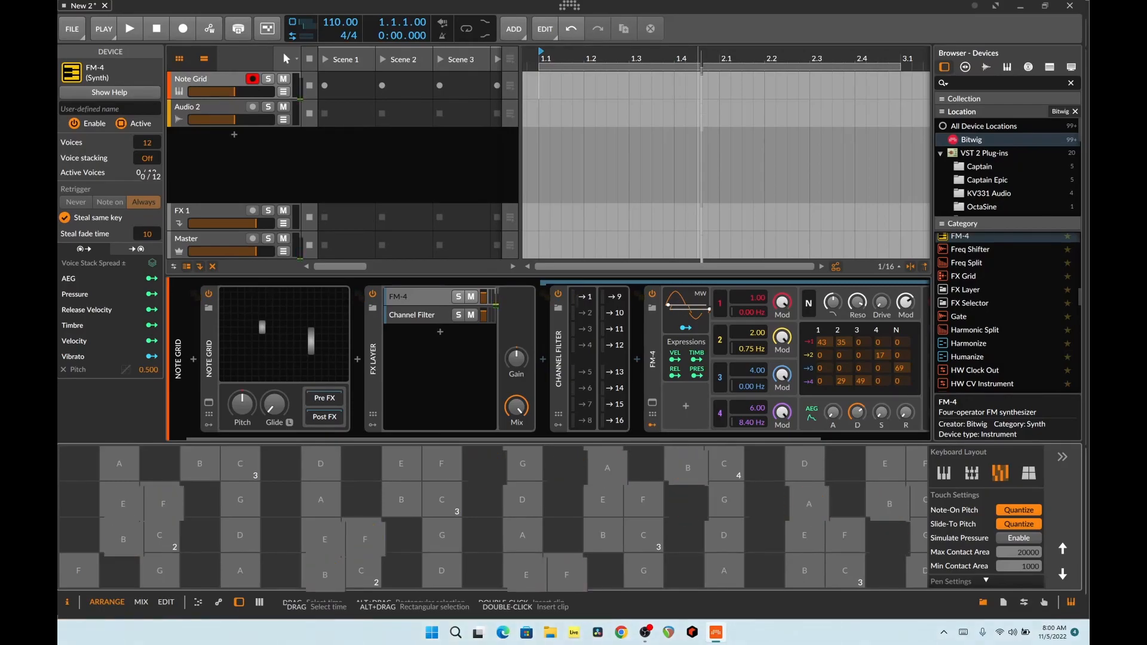
Add the Bitwig Organ instrument after the Channel Filter in the second layer
click(420, 323)
scroll(991, 345, down, 5)
scroll(992, 345, down, 5)
scroll(1001, 349, up, 2)
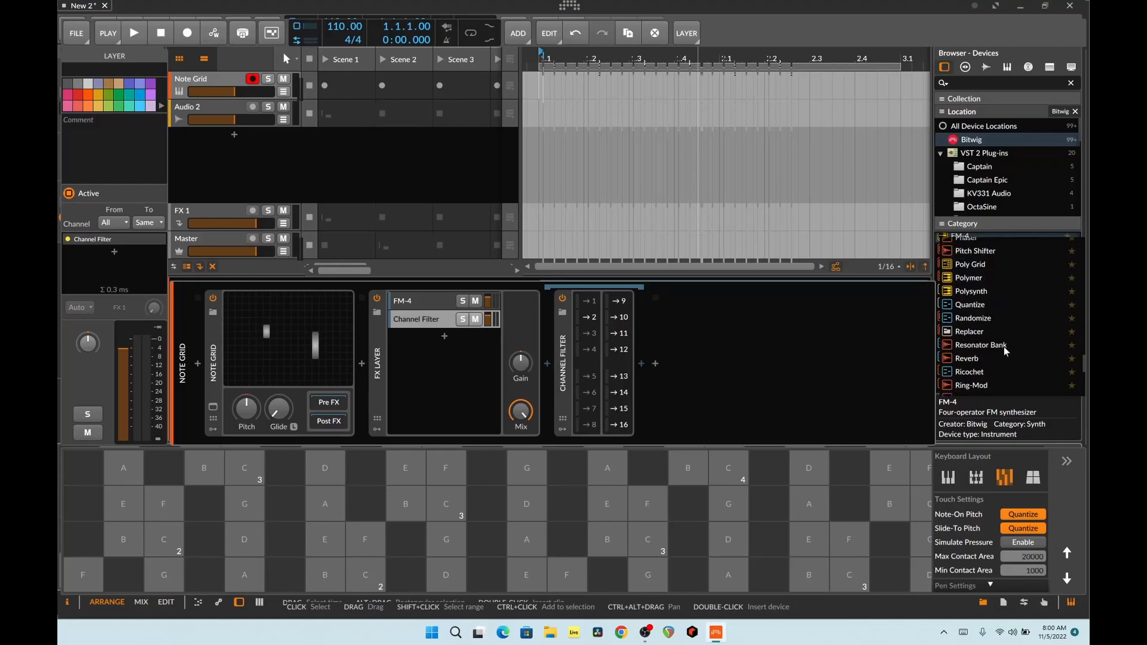
mouse_move(974, 297)
mouse_down()
mouse_move(718, 370)
mouse_move(966, 321)
mouse_move(987, 296)
mouse_up()
scroll(994, 297, down, 5)
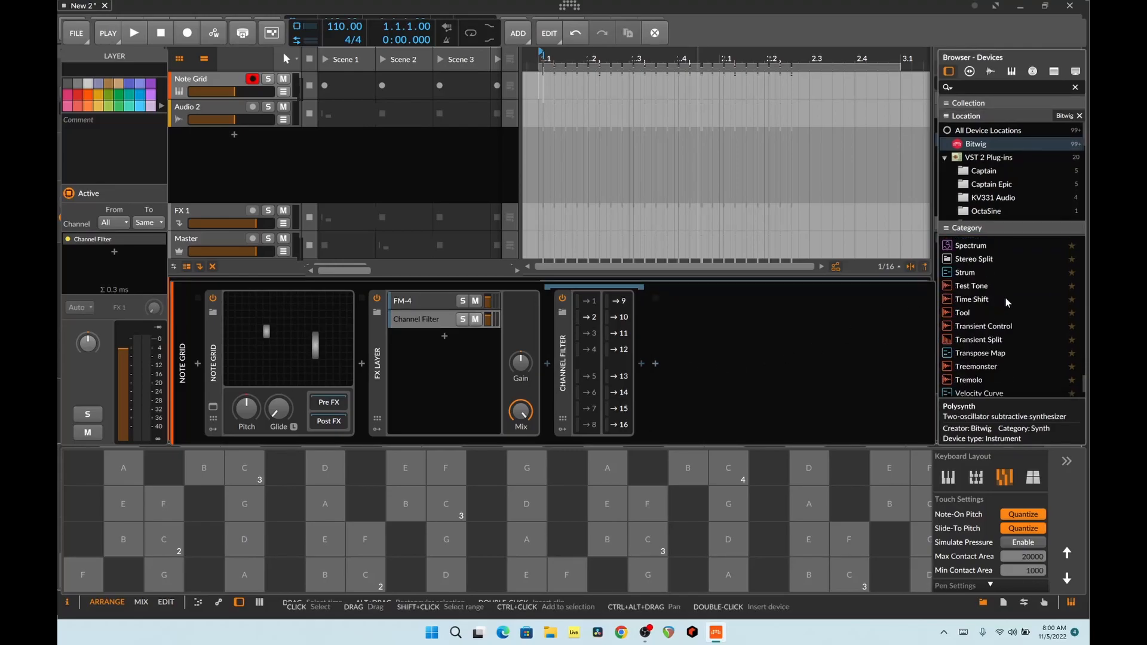
scroll(988, 283, up, 10)
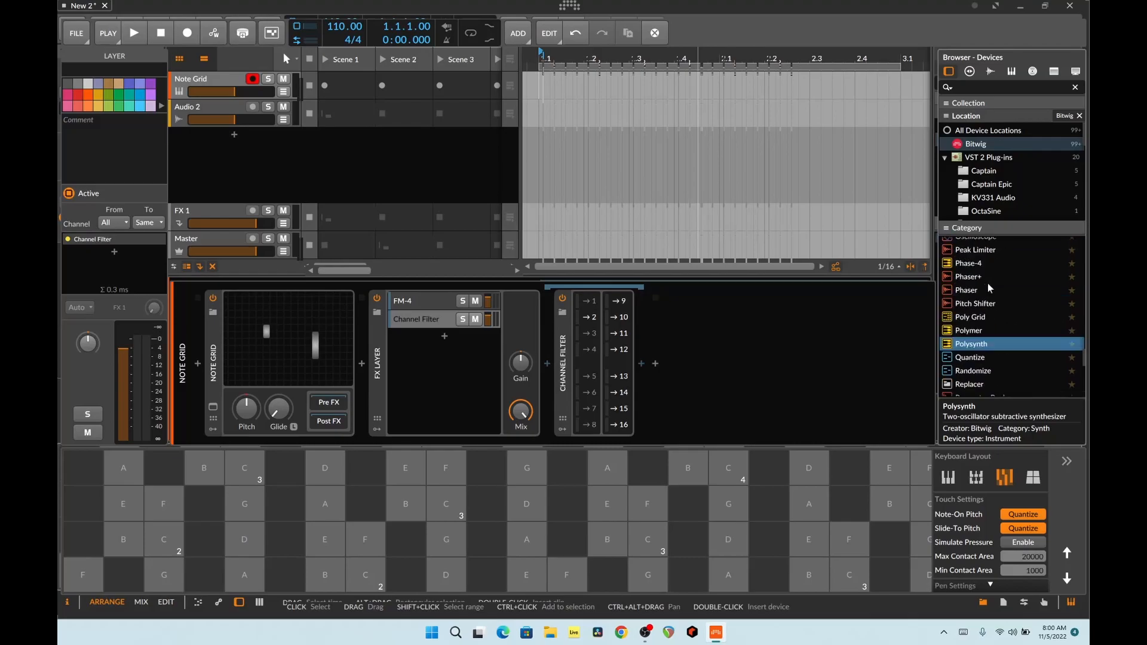
scroll(998, 288, up, 5)
scroll(998, 288, down, 5)
scroll(1004, 301, up, 5)
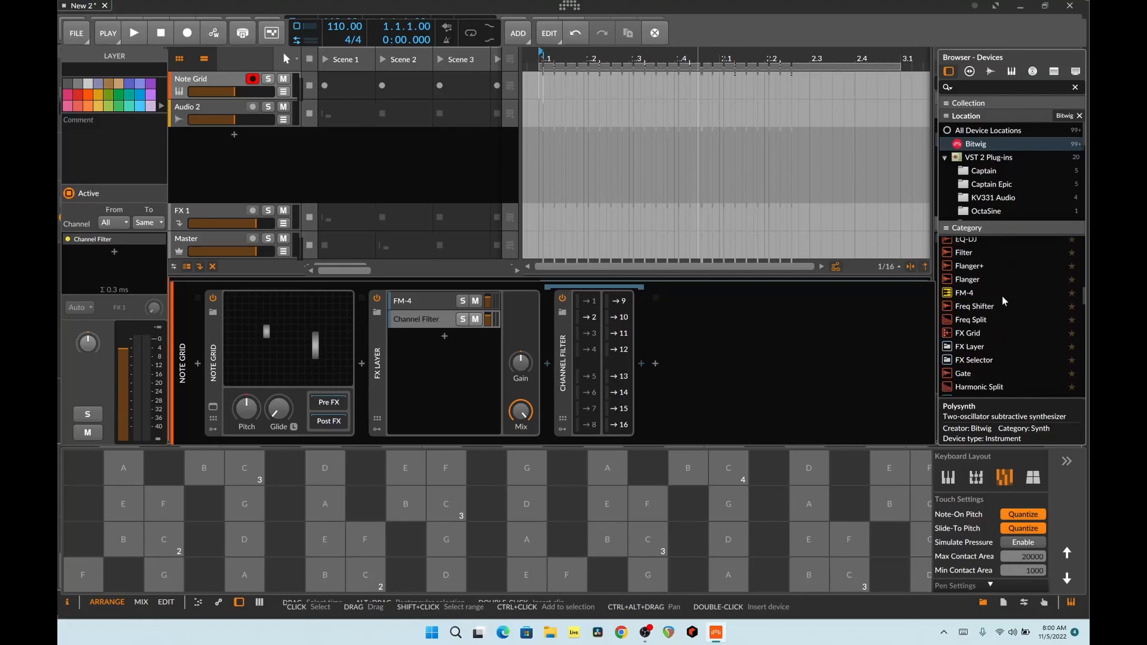
scroll(998, 296, down, 10)
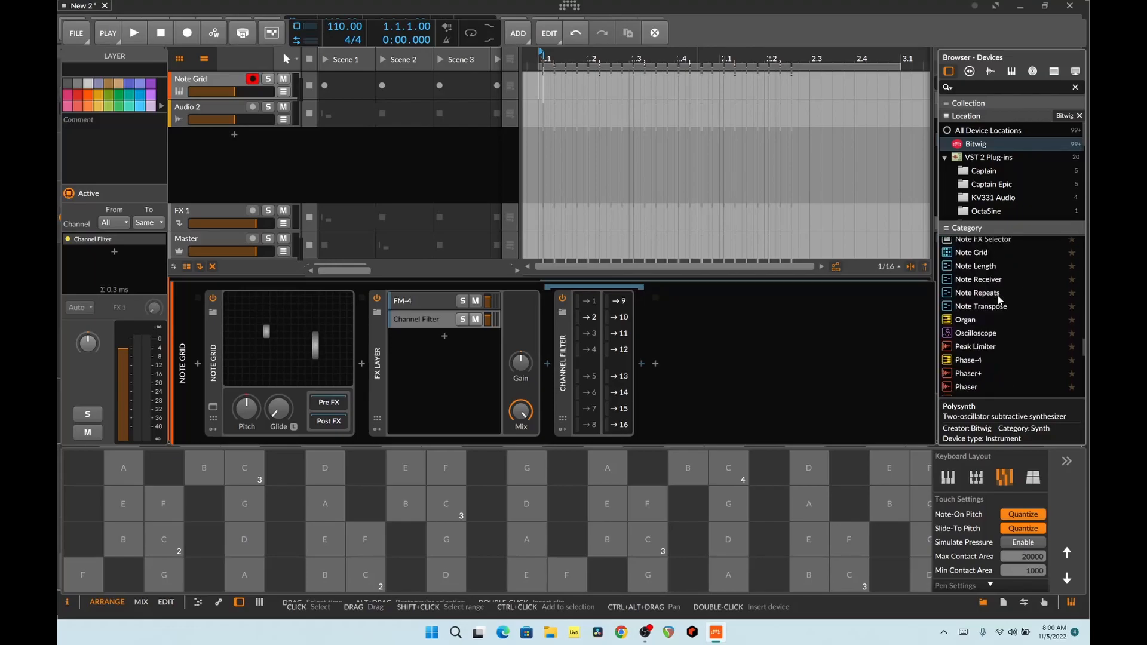
scroll(998, 295, down, 3)
drag(980, 271, 653, 365)
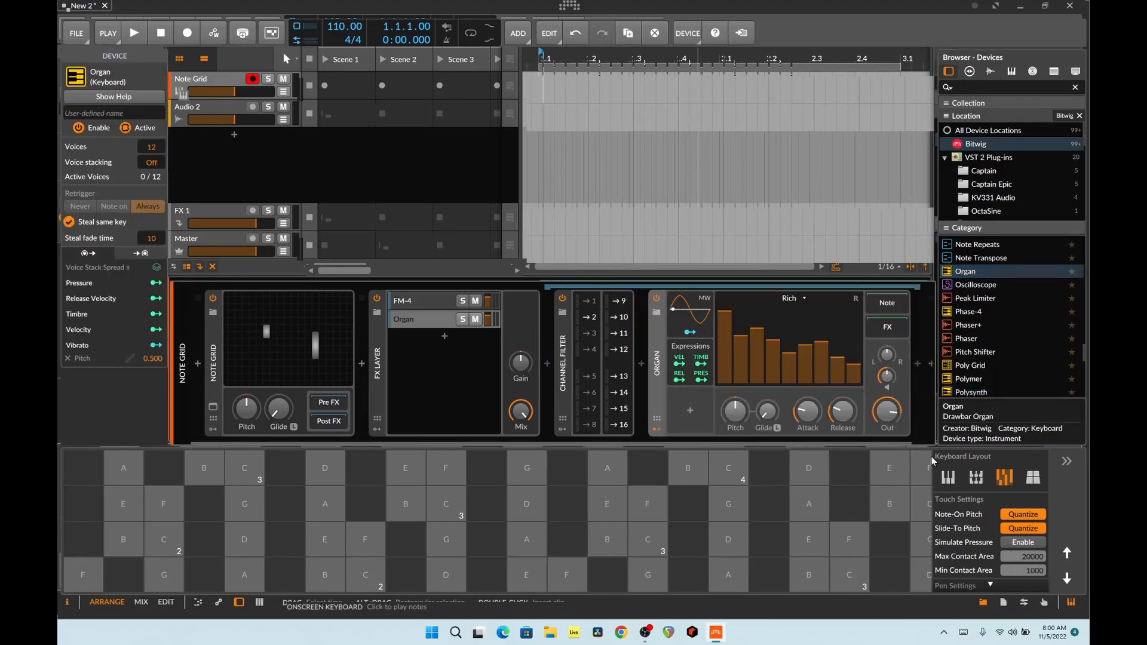
Play notes on the onscreen keyboard to check which layer responds
click(325, 540)
click(245, 540)
click(325, 539)
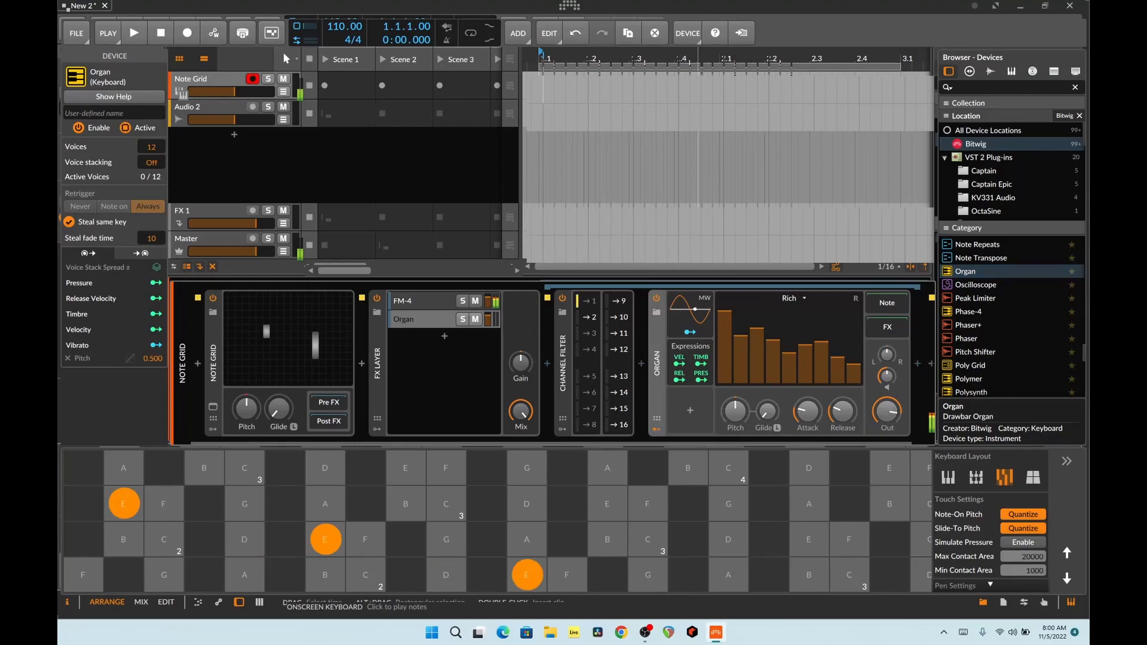
click(320, 531)
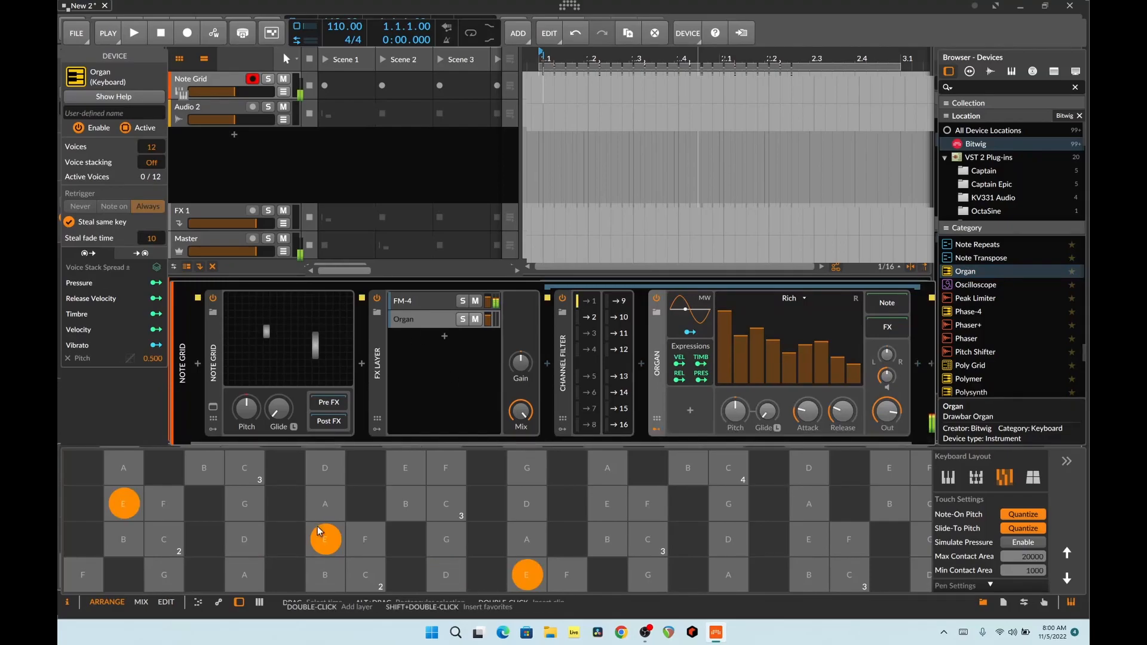
Test the Organ layer with its filter passing channel 1 instead of 2, restore the filter, and select the FM-4 layer
click(446, 301)
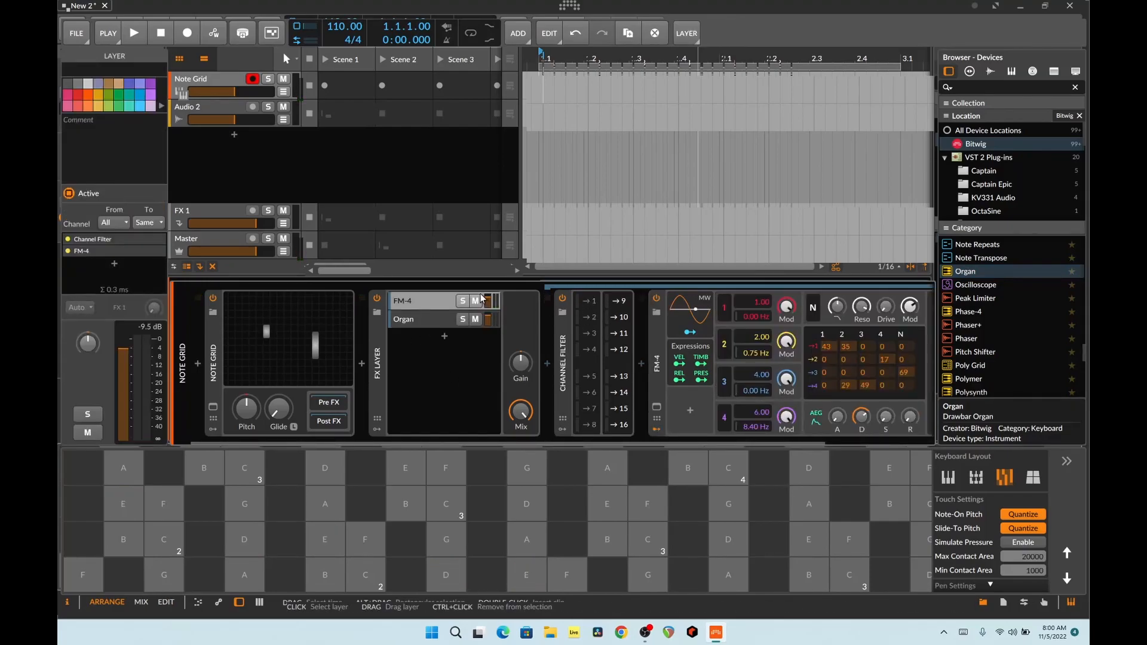
click(448, 322)
click(652, 327)
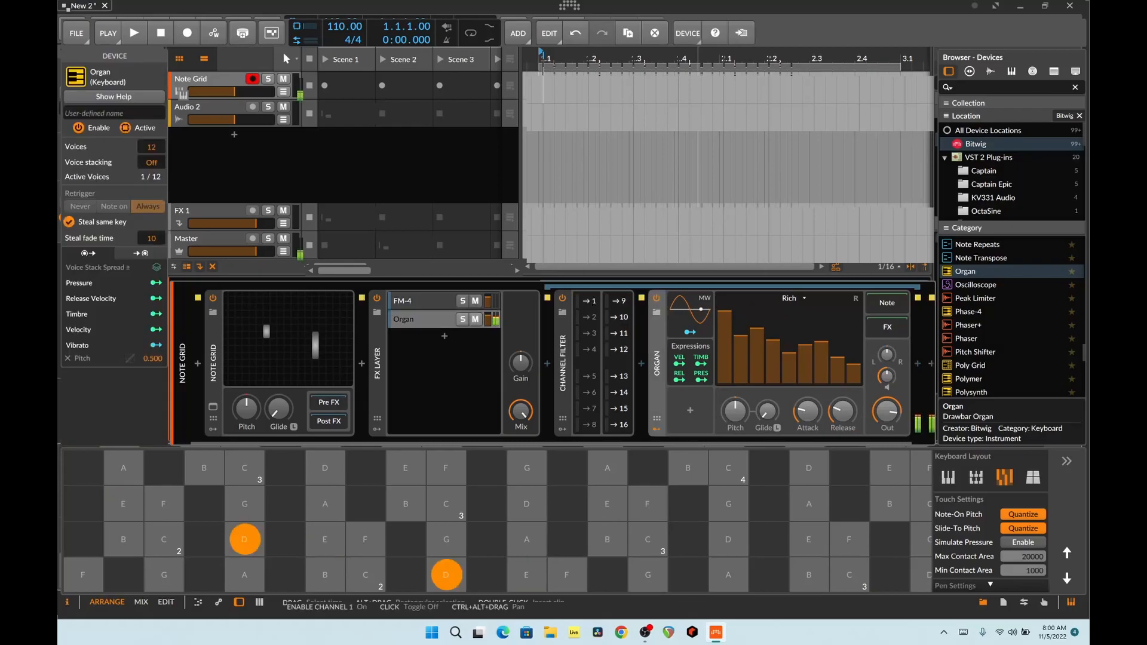
click(595, 309)
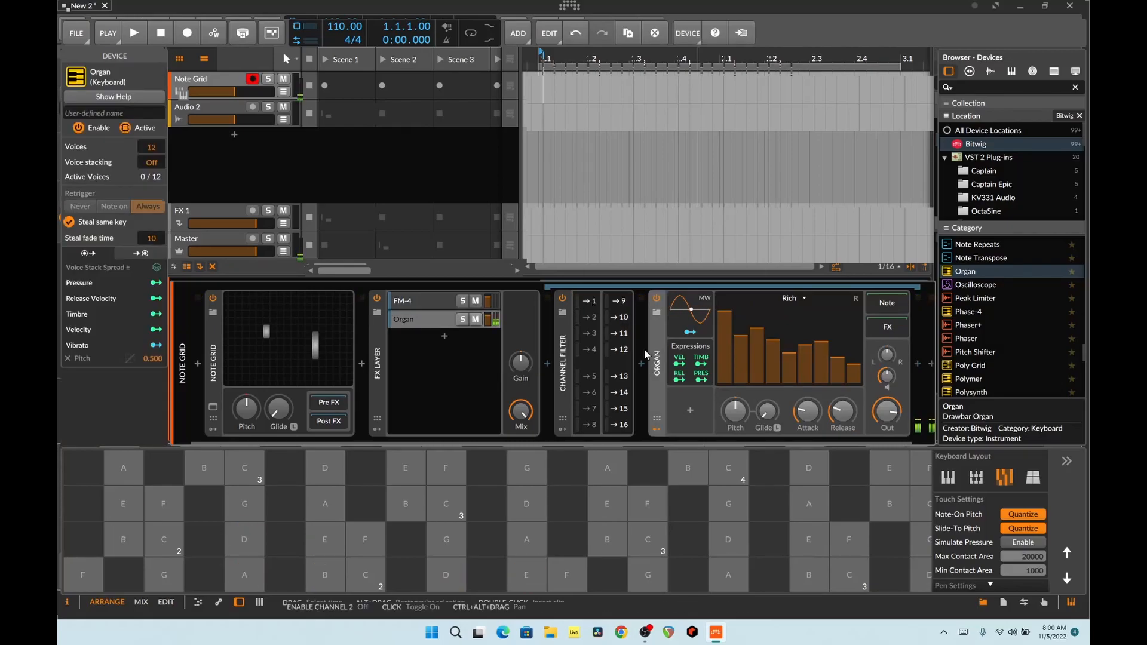
click(592, 323)
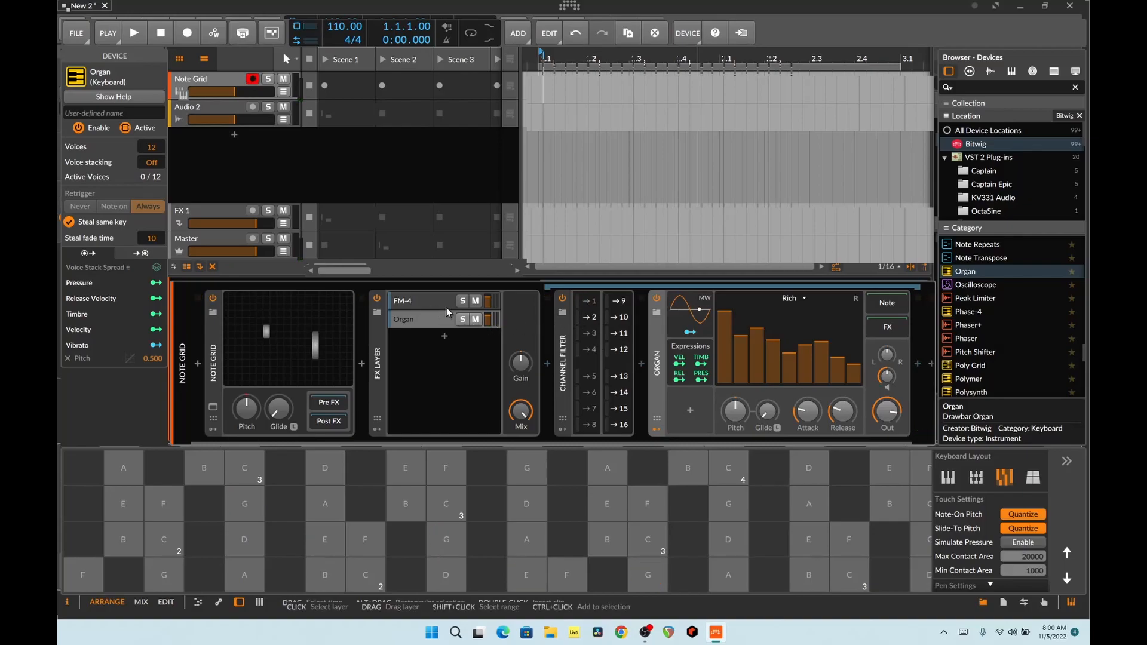
click(445, 305)
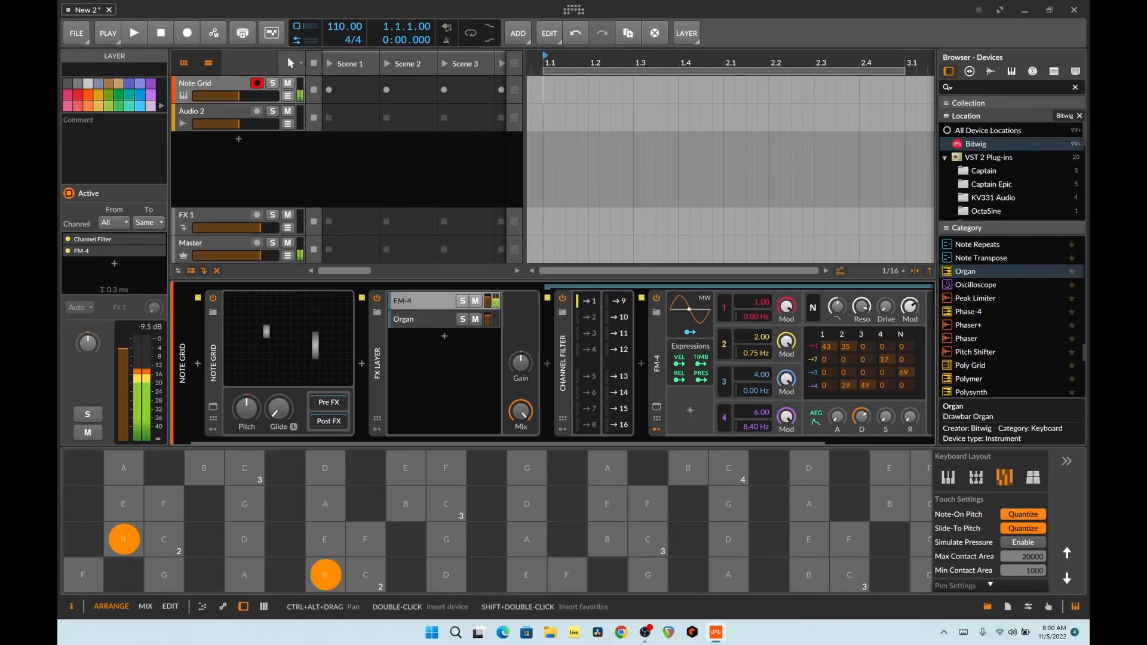
Open the Note Grid's patch editor and enlarge it over the device chain area
click(279, 340)
scroll(469, 241, up, 1)
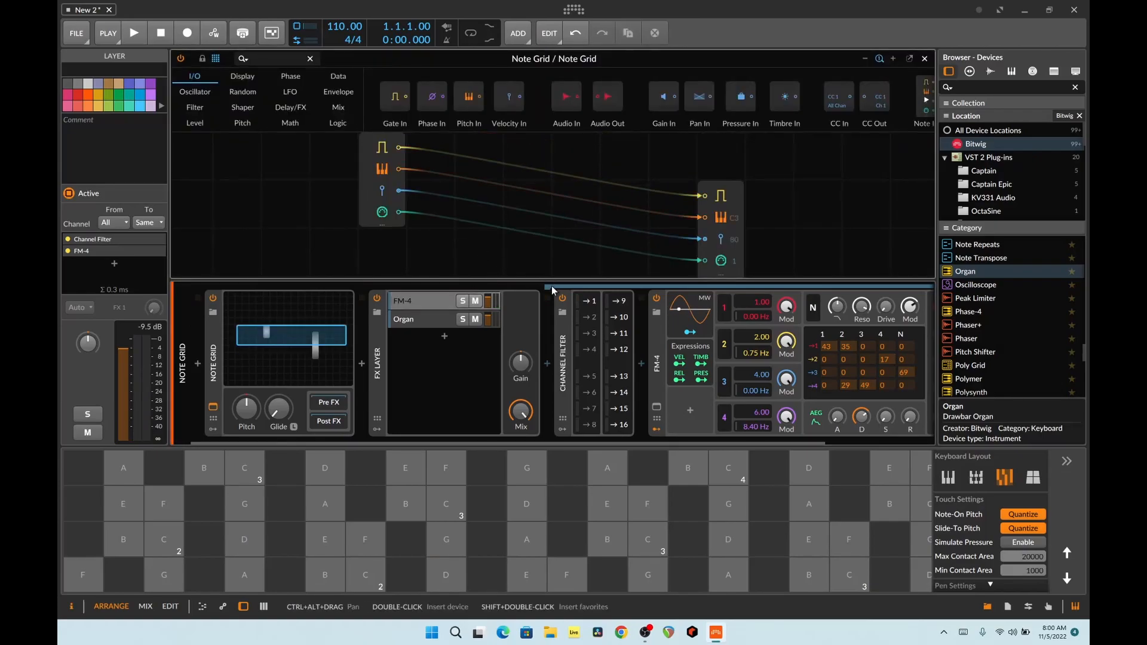
drag(649, 287, 651, 394)
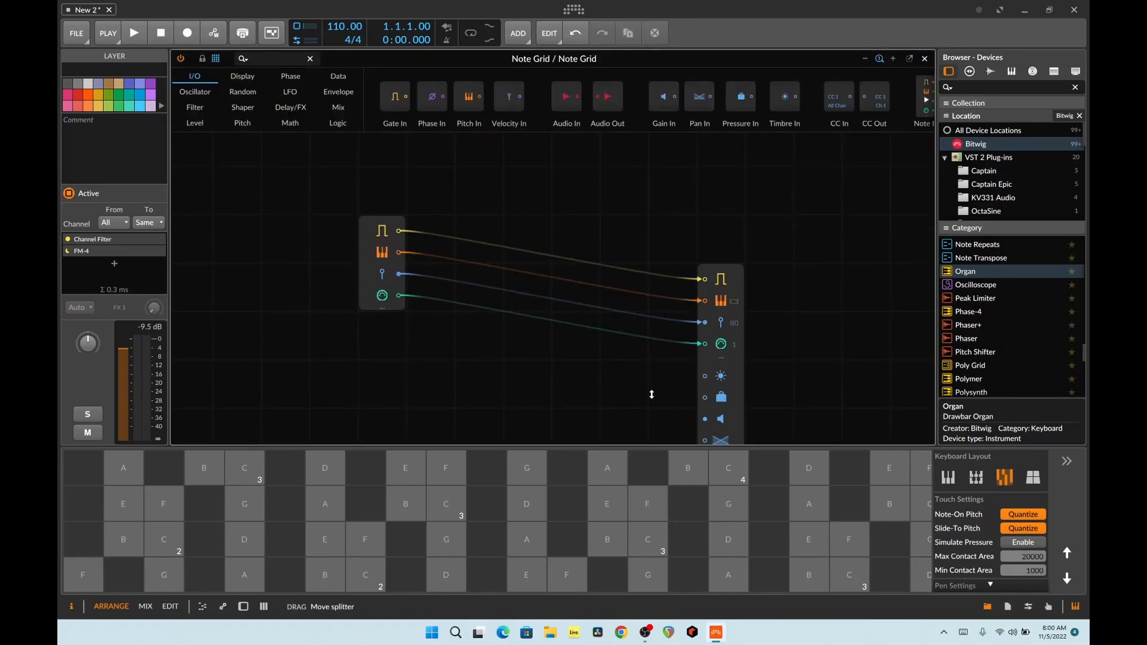
Disconnect the channel cable from the channel input of the Note Grid's output module
scroll(602, 331, down, 4)
scroll(601, 331, up, 3)
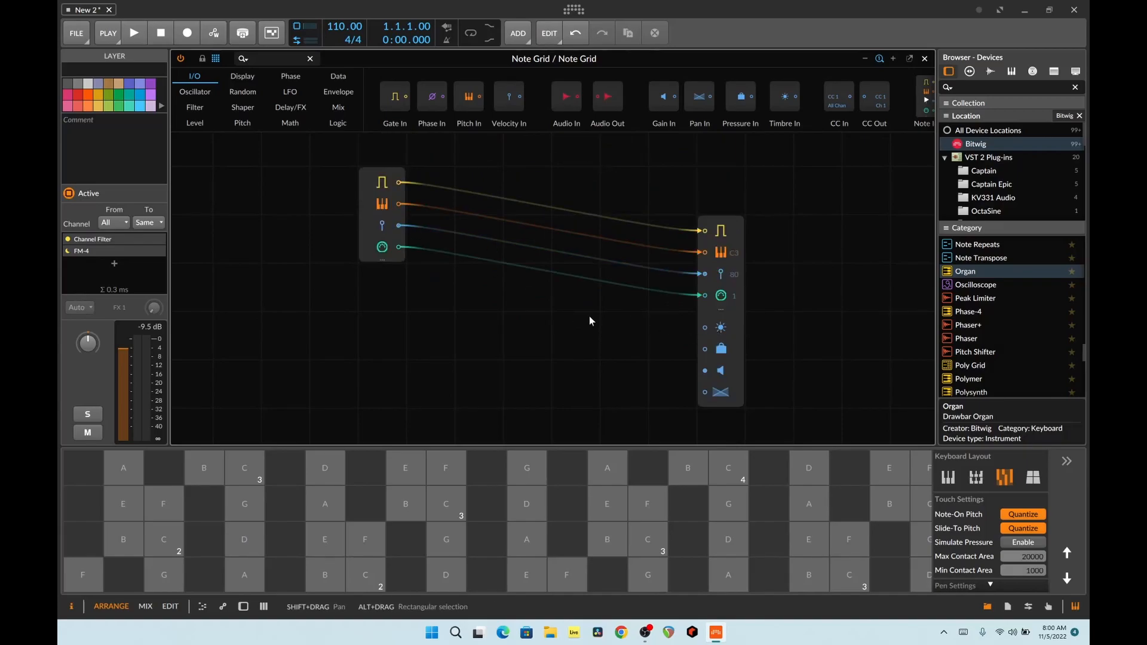
scroll(508, 296, down, 1)
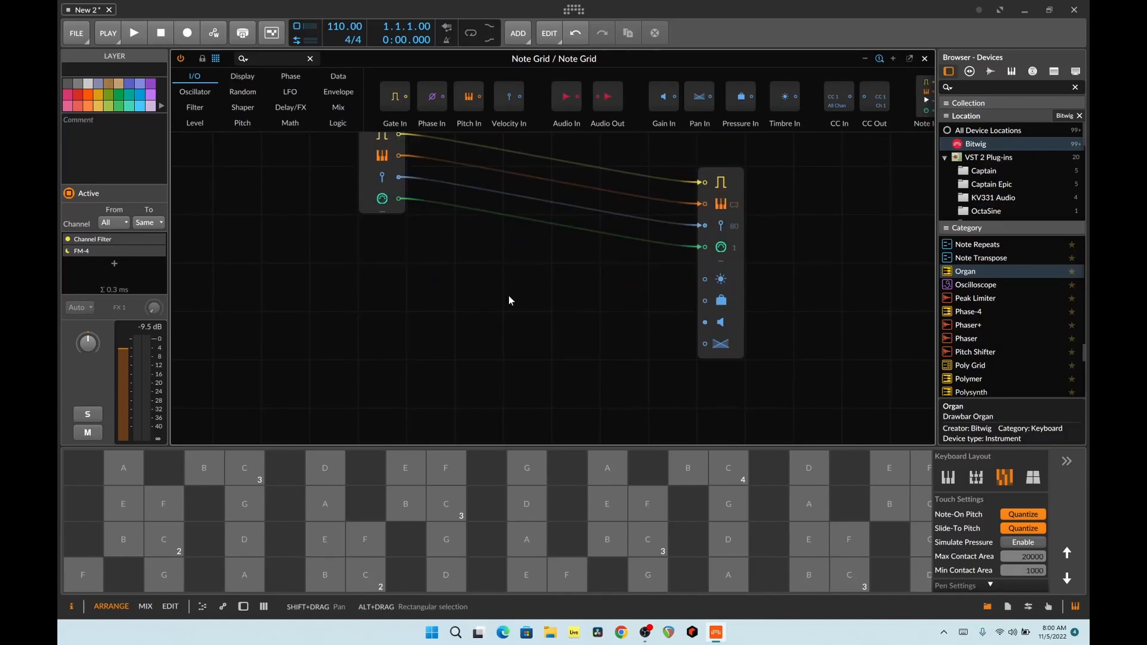
double_click(704, 247)
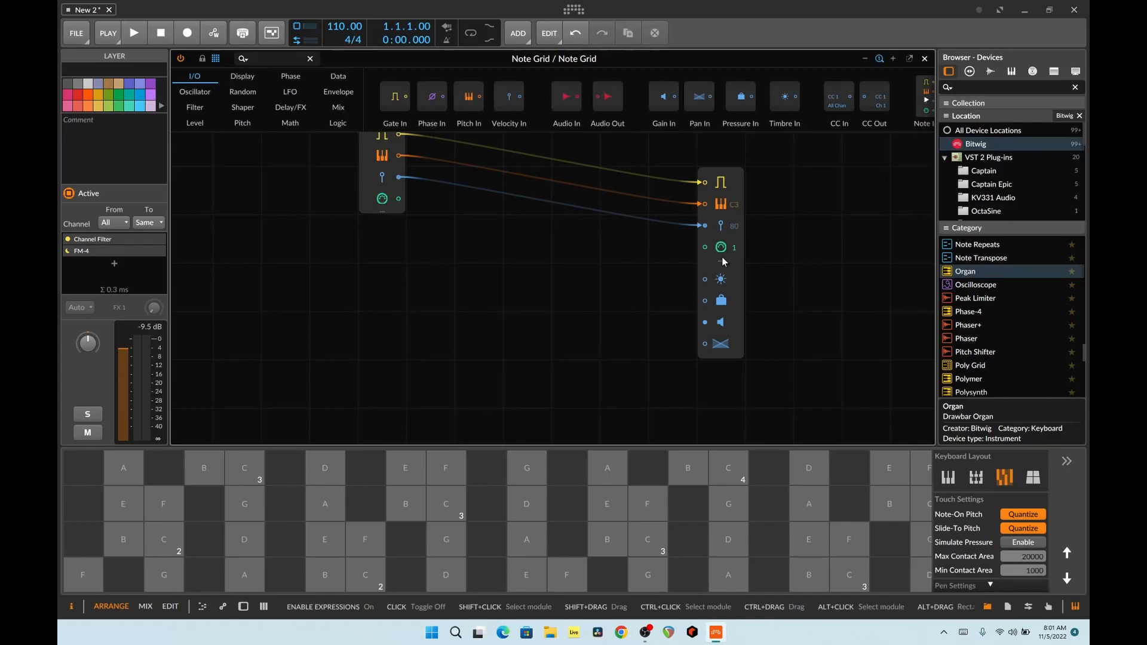
Collapse the extra expression inputs on the Note Out module
click(720, 263)
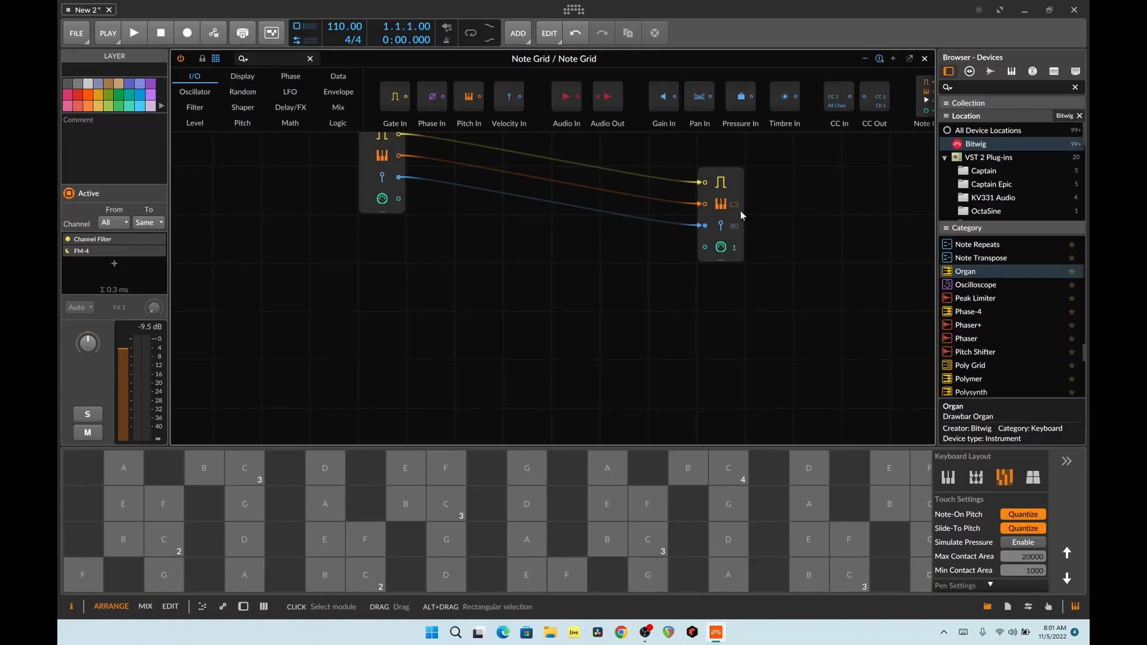
click(779, 286)
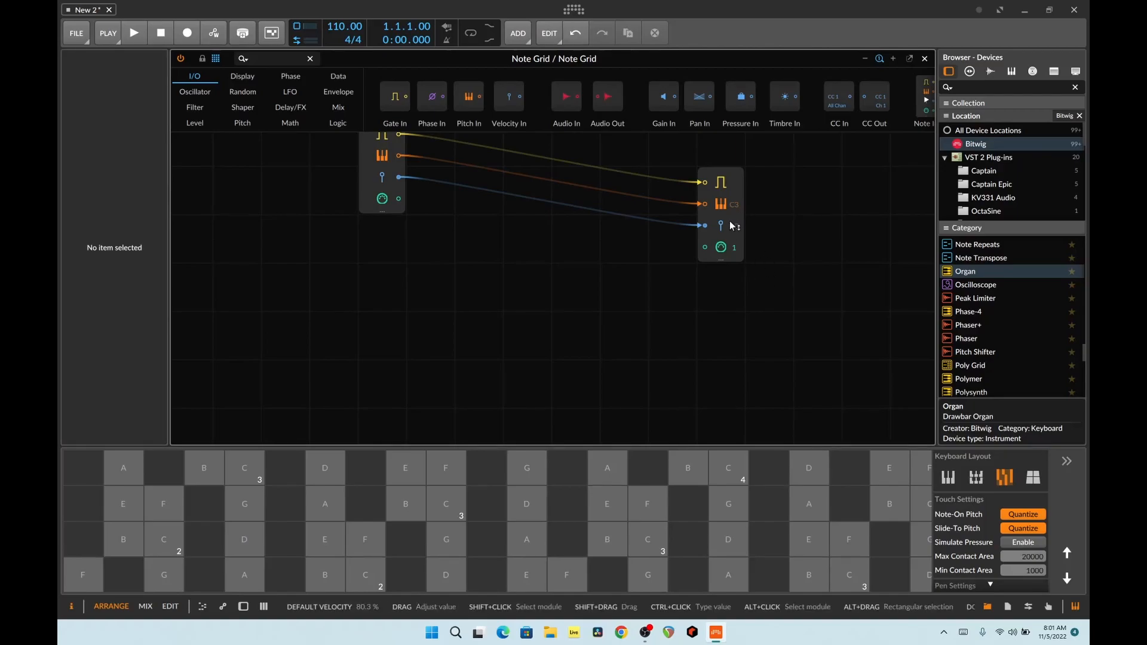
drag(732, 214, 732, 214)
Duplicate the Note Out module with its cables directly below and set the copy's channel to 2
drag(734, 226, 735, 358)
click(768, 207)
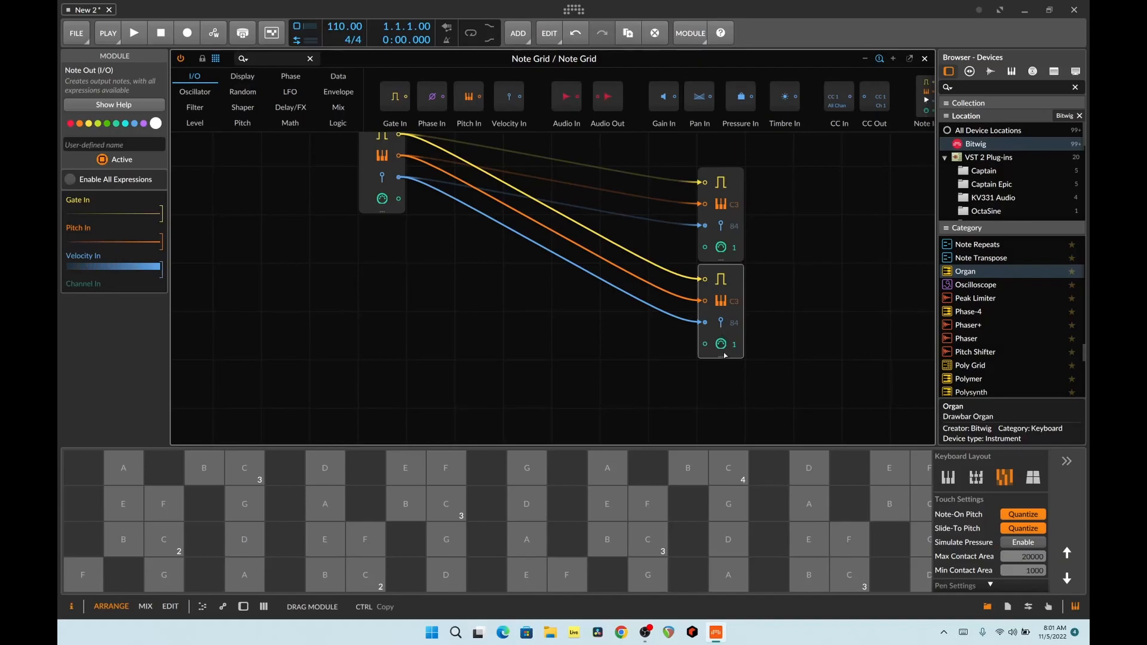
drag(734, 344, 734, 335)
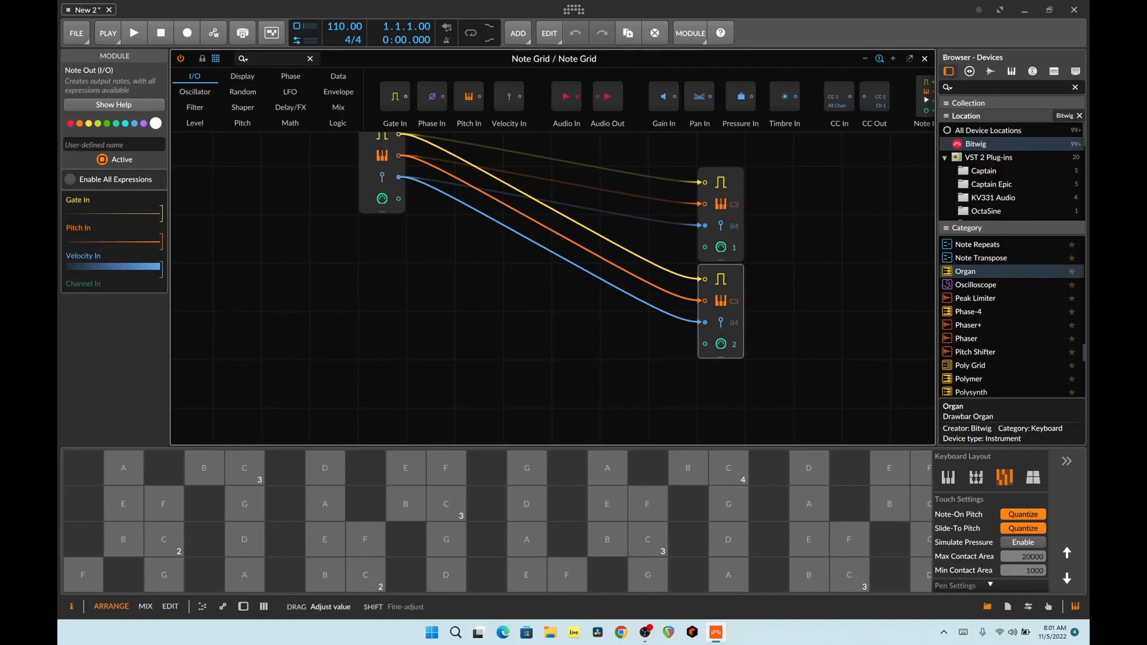
click(575, 327)
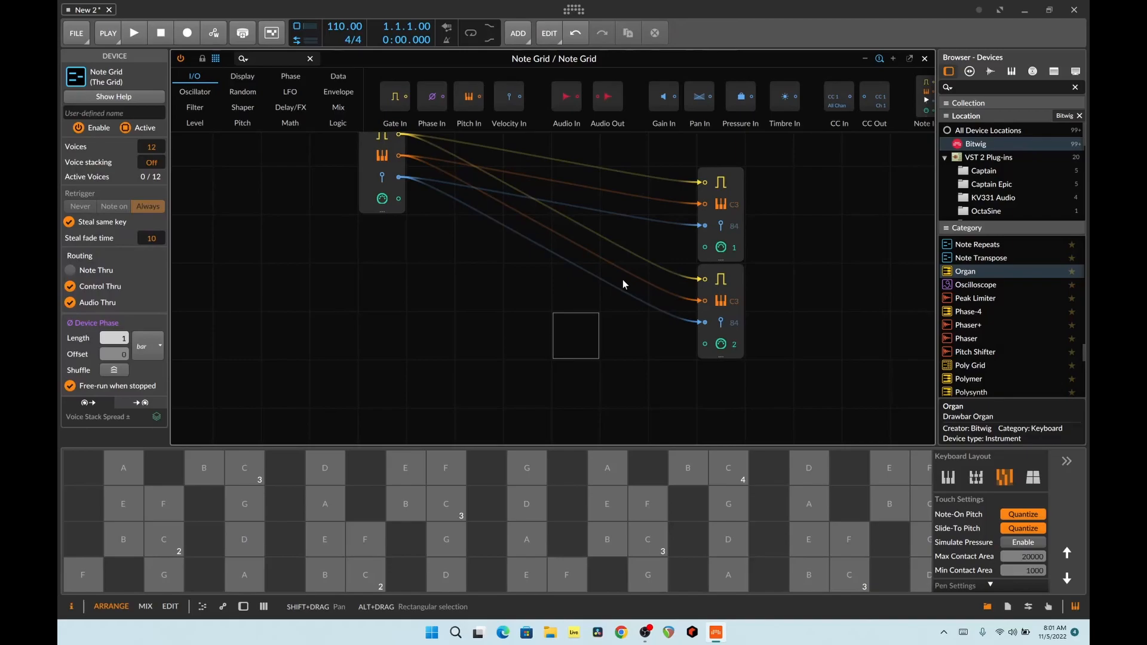
Play notes on the onscreen keyboard to check that both instrument layers sound together
click(648, 540)
click(609, 539)
click(648, 540)
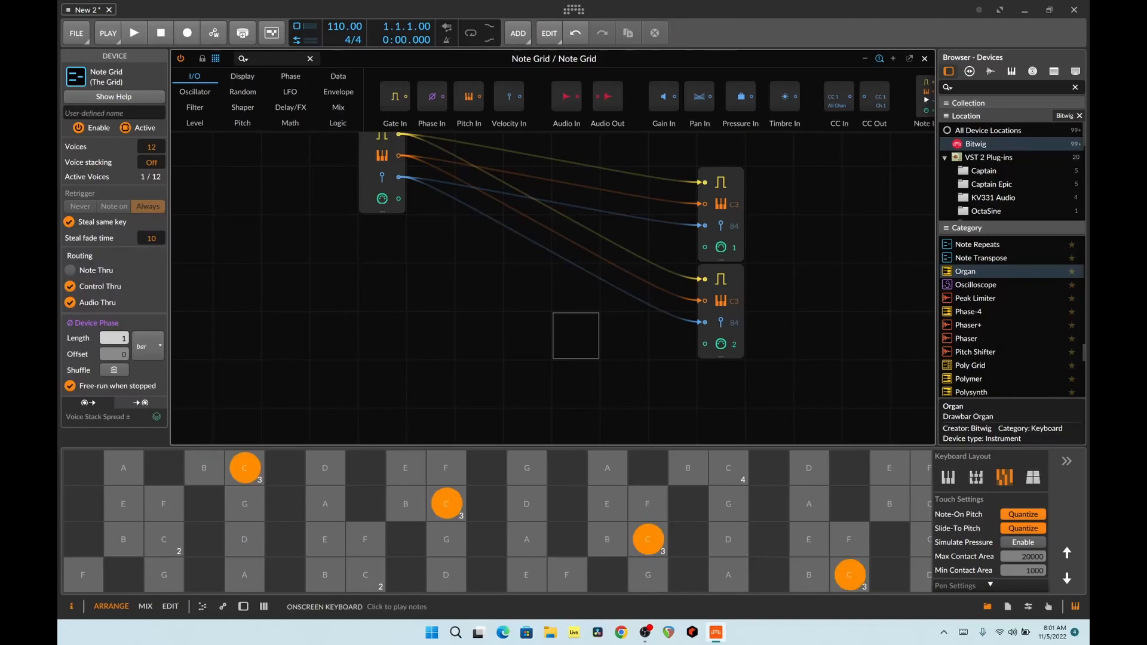
click(527, 575)
click(649, 539)
click(527, 575)
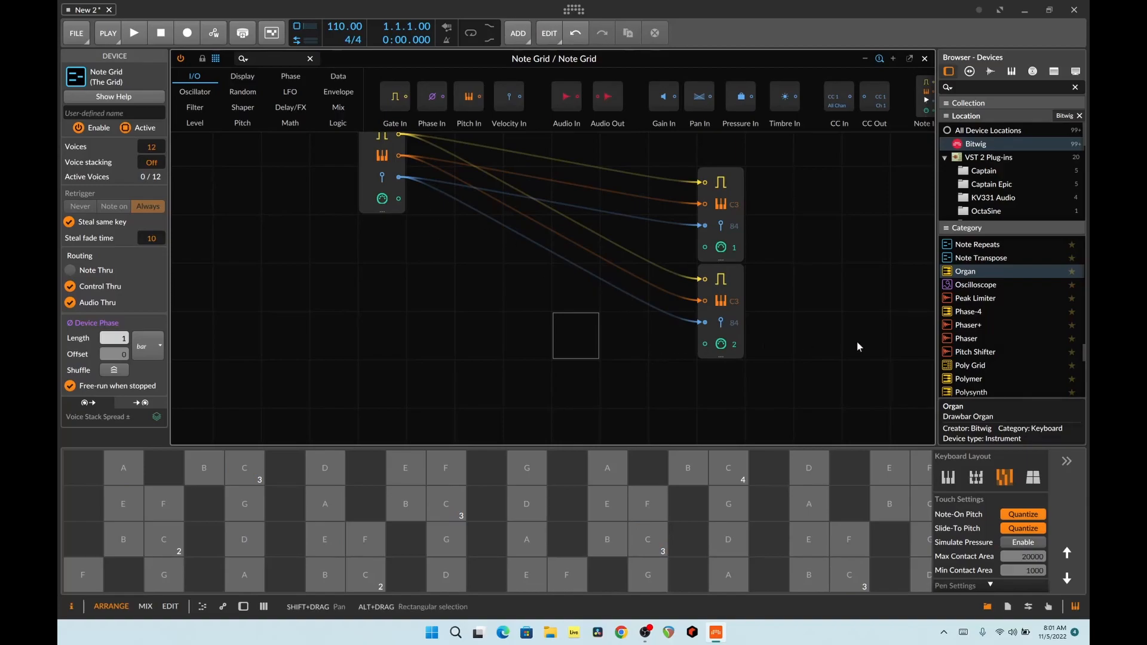
Show the Note Grid track's device chain and reopen the Note Grid's patch editor above it
click(925, 59)
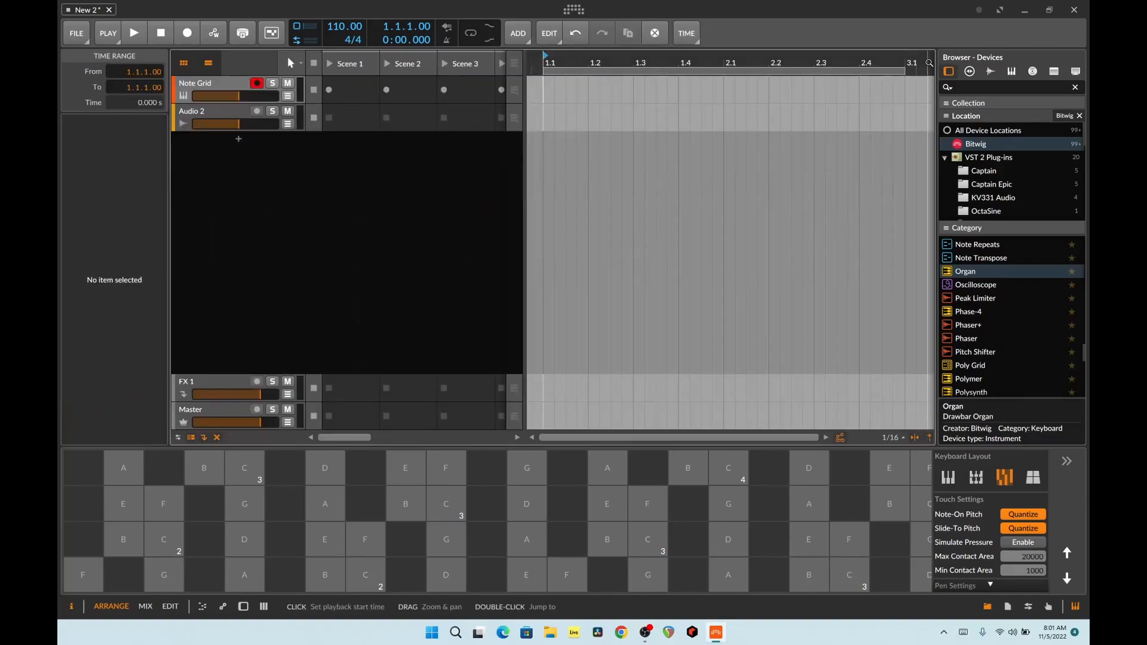
click(205, 87)
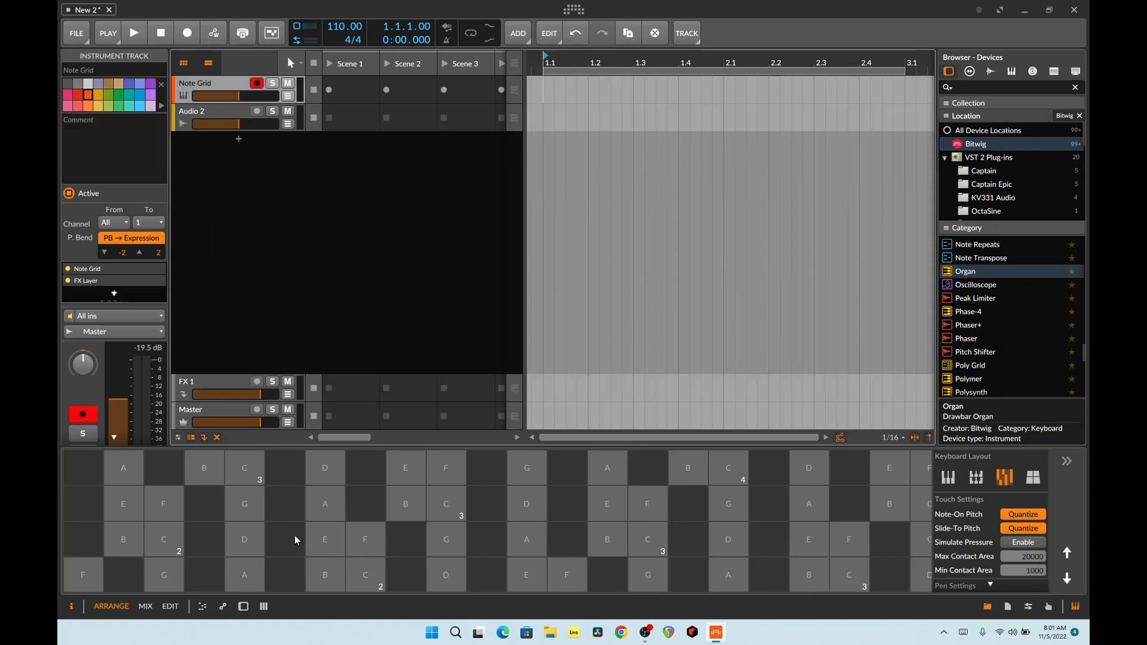
click(244, 607)
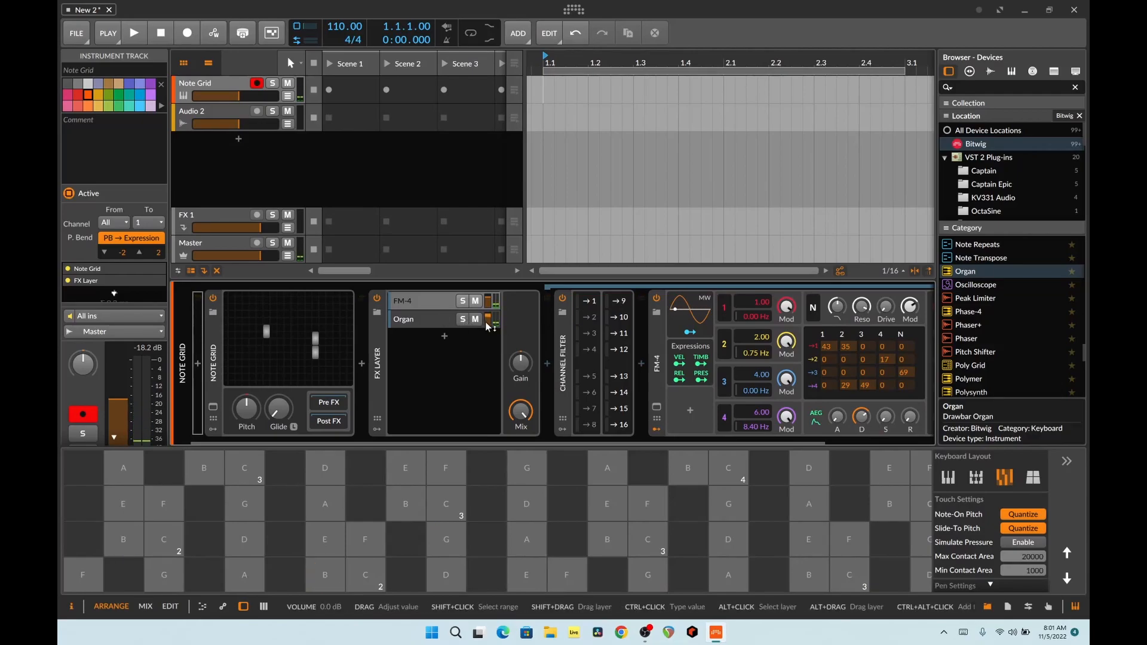
click(291, 346)
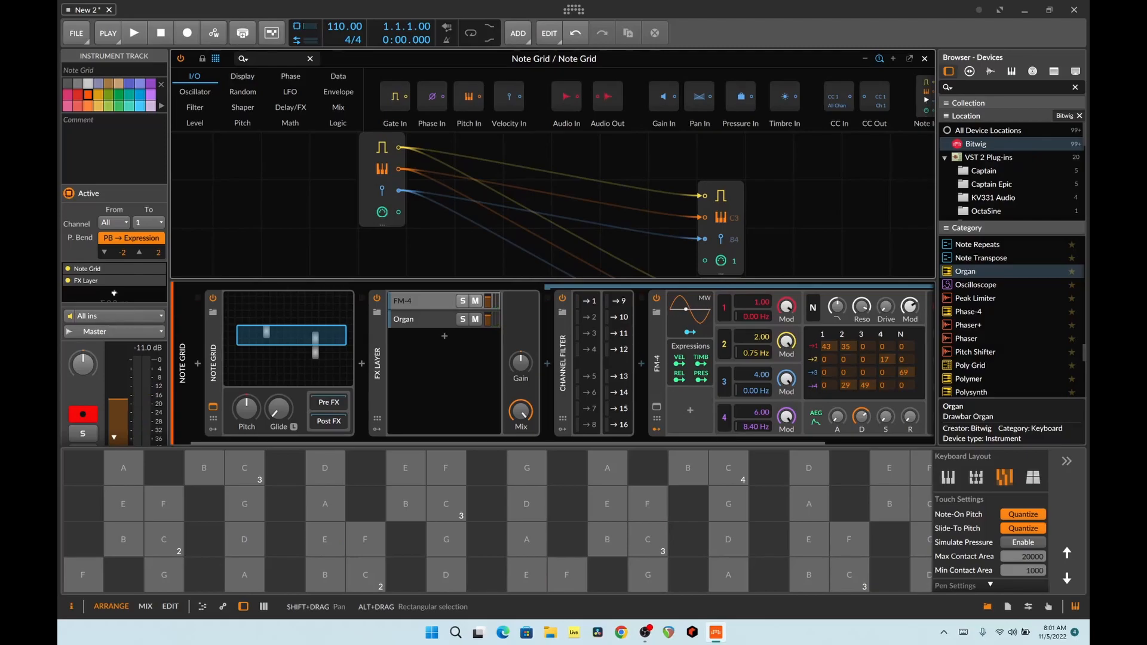
Find the Poly→Mono module among the Level modules and place it beside the upper Note Out module
scroll(672, 215, down, 3)
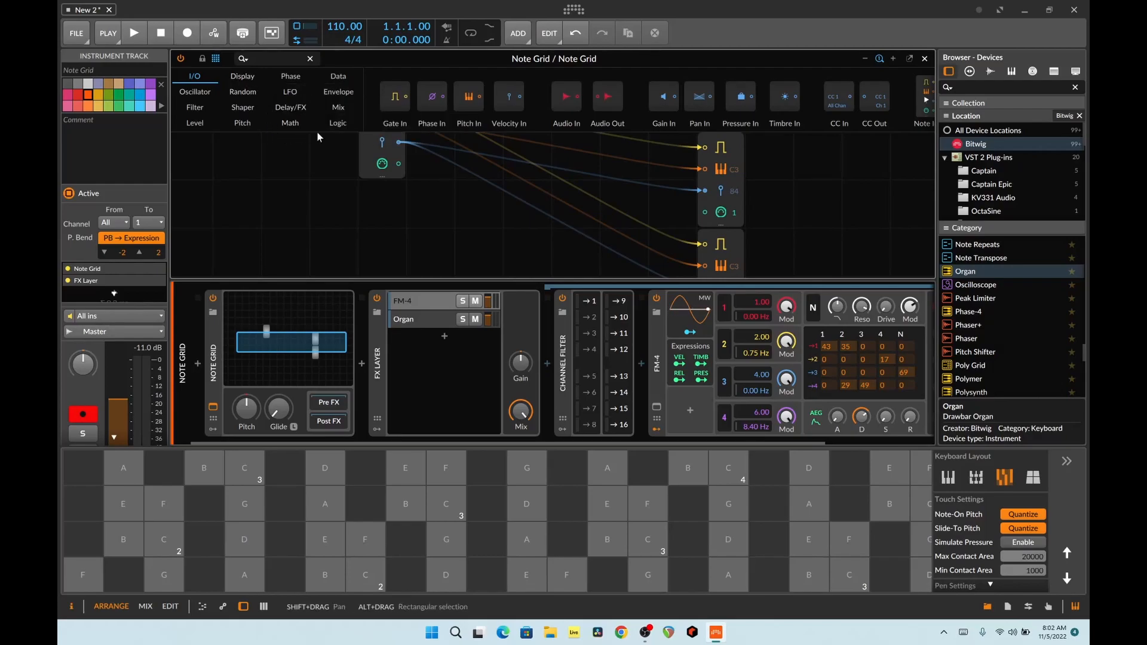
click(289, 78)
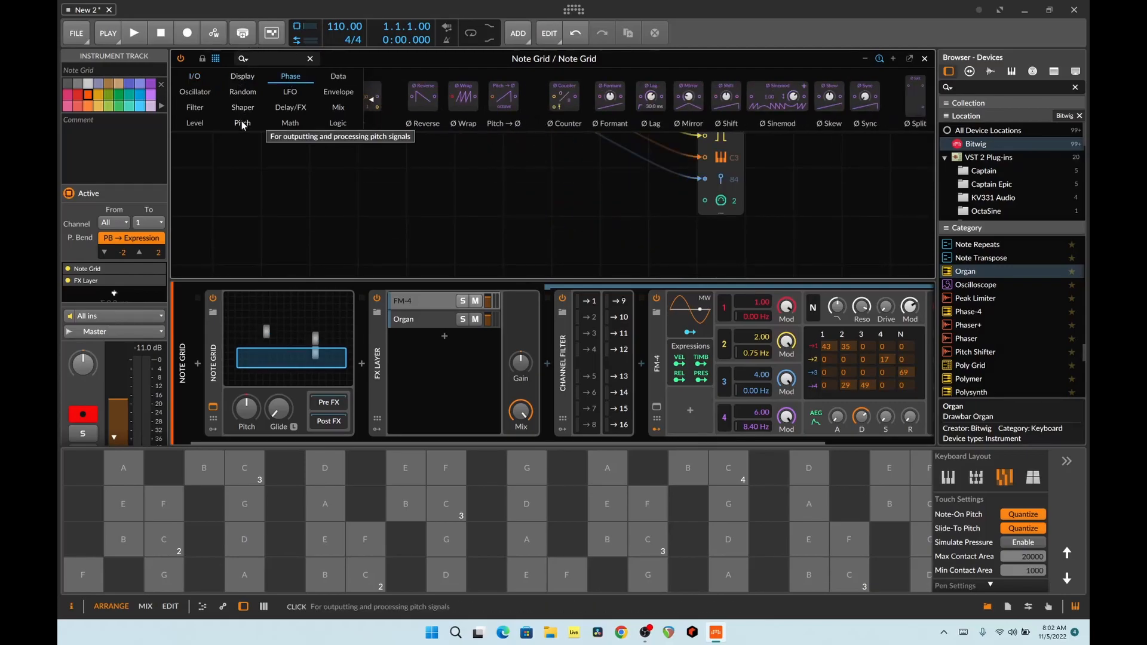
click(338, 122)
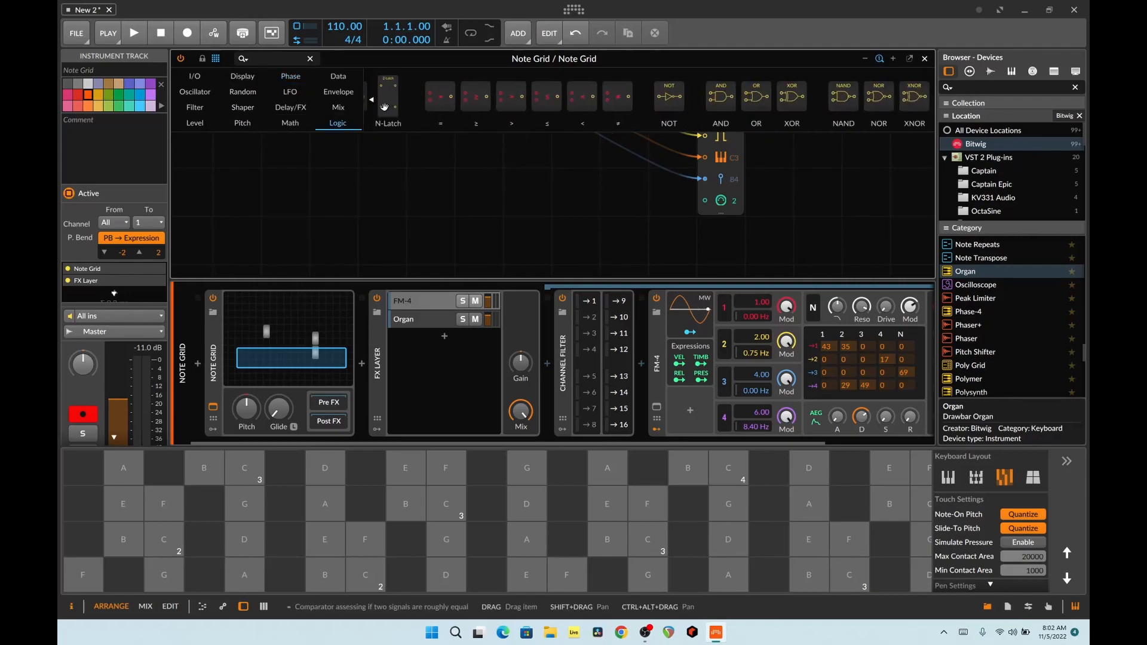
click(339, 108)
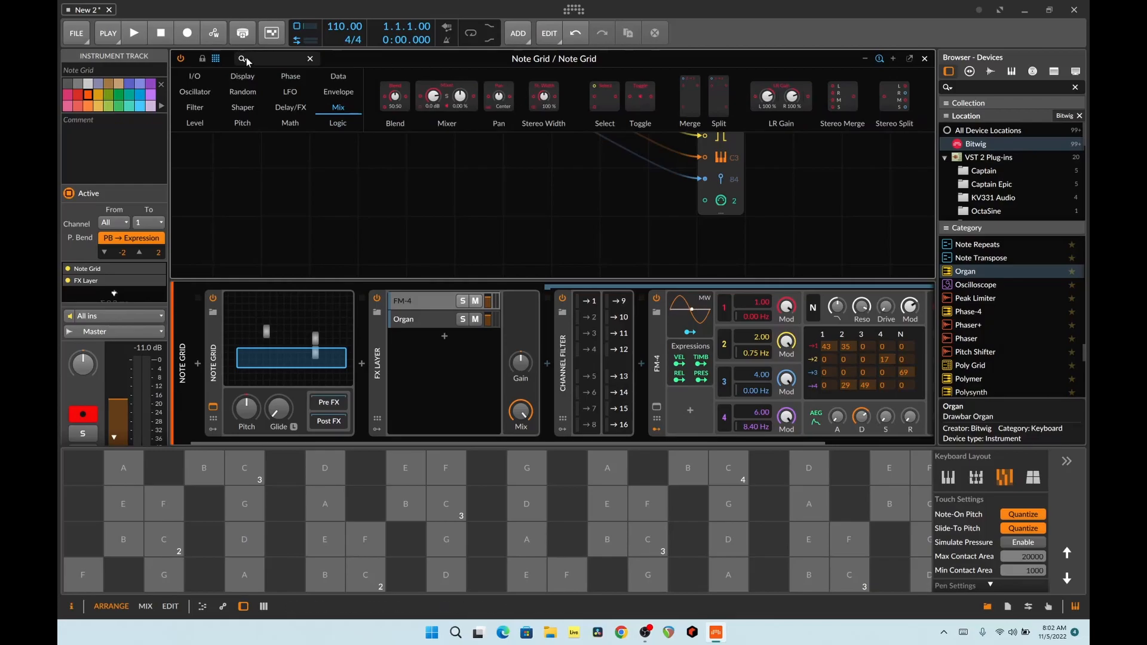
click(215, 91)
scroll(487, 90, down, 3)
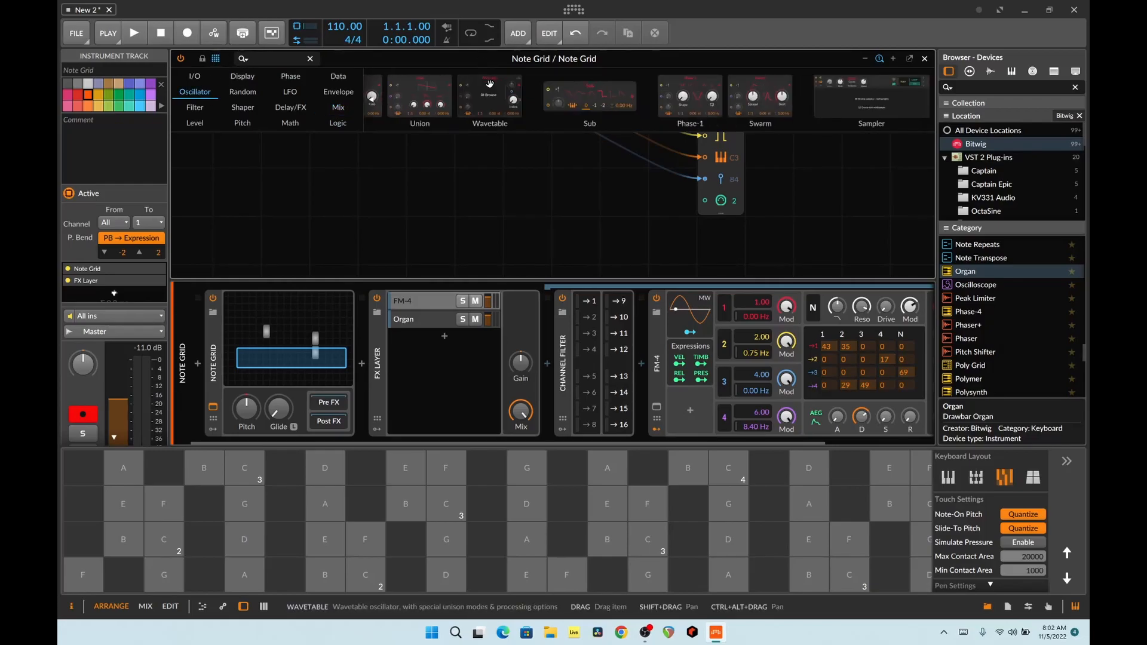
click(194, 122)
scroll(568, 96, down, 2)
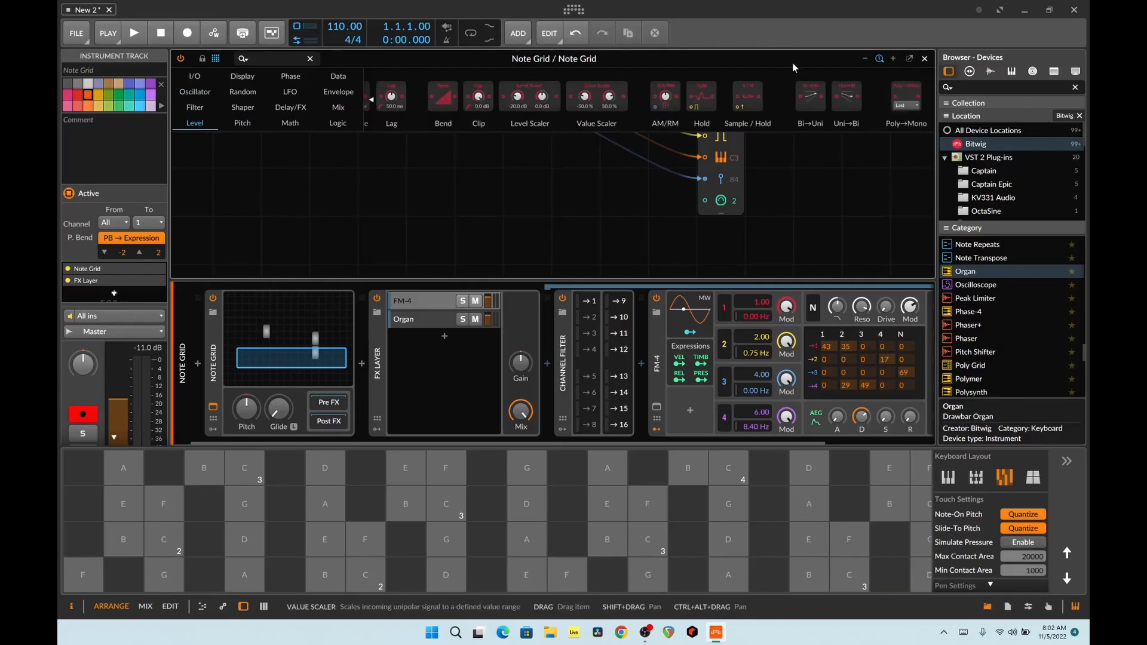
scroll(198, 137, up, 2)
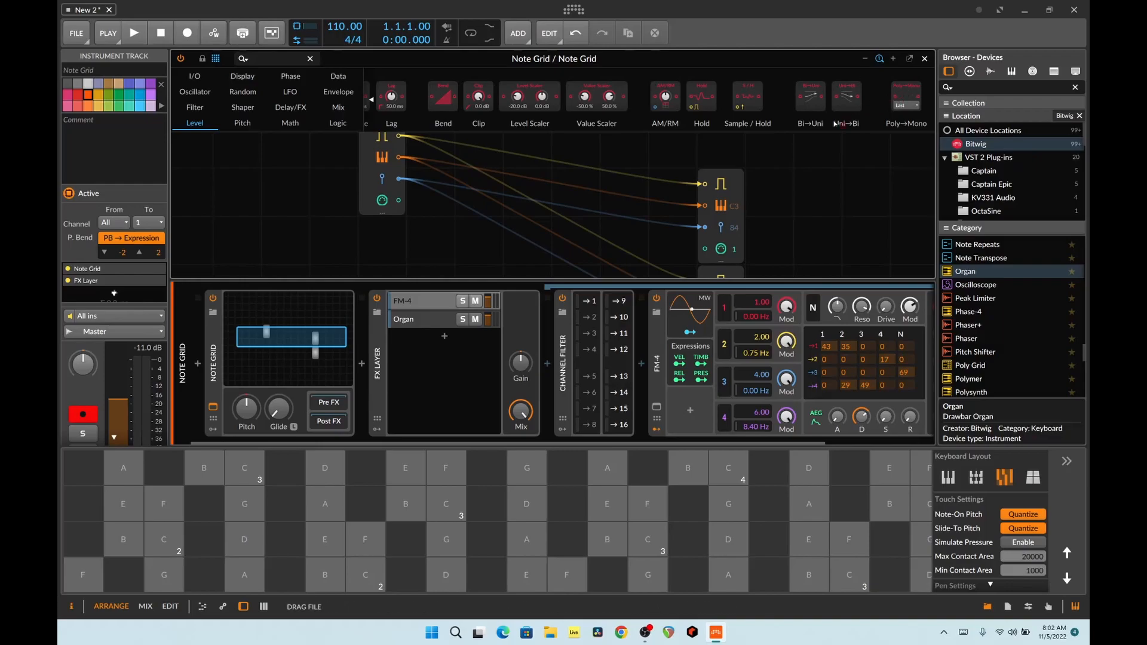
drag(707, 212, 835, 207)
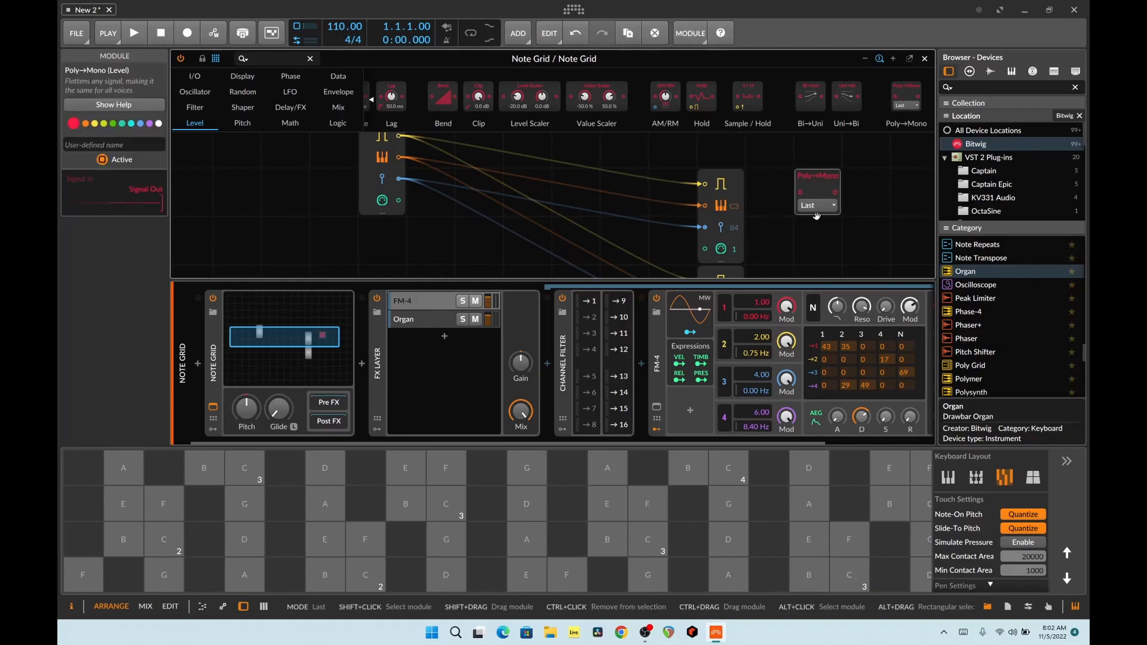
Add a Value Readout showing semitones beside the note input module and connect the pitch output to it
click(246, 78)
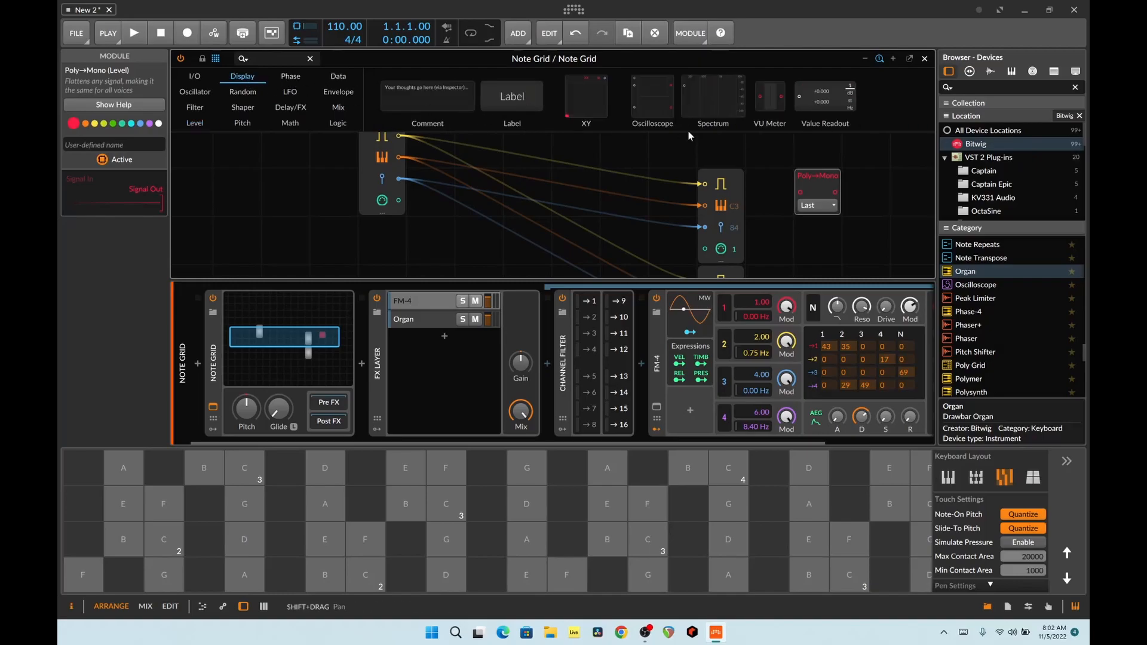
scroll(723, 138, up, 2)
drag(802, 104, 566, 208)
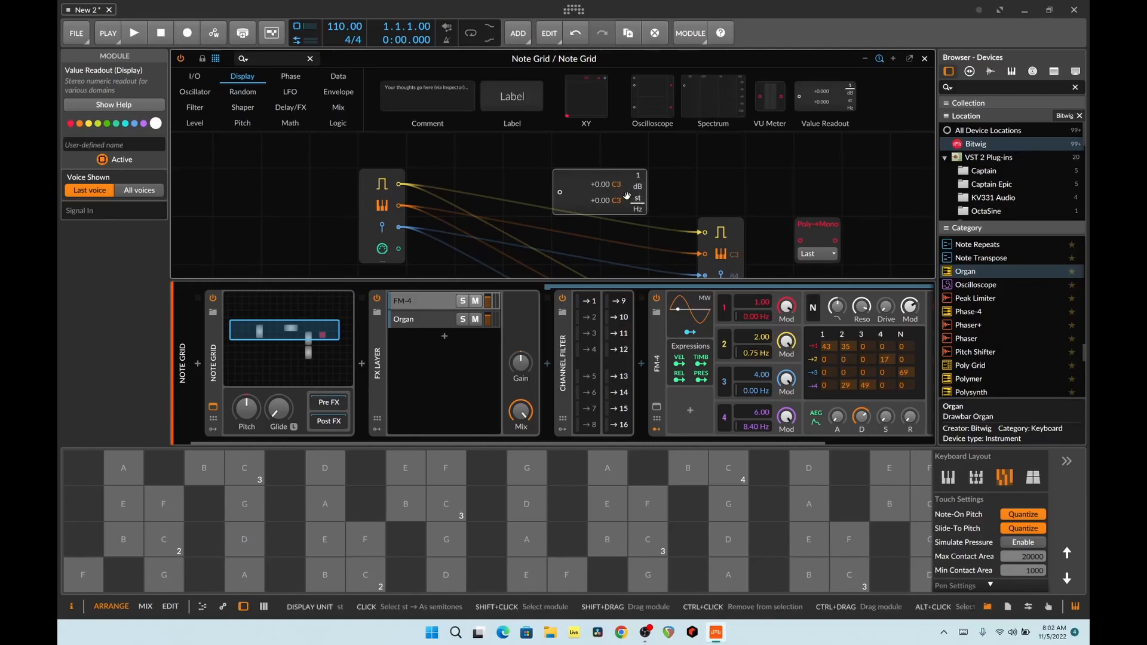
drag(399, 206, 561, 192)
Play several notes on the onscreen keyboard to check the pitch shown in the Value Readout
click(527, 540)
click(446, 575)
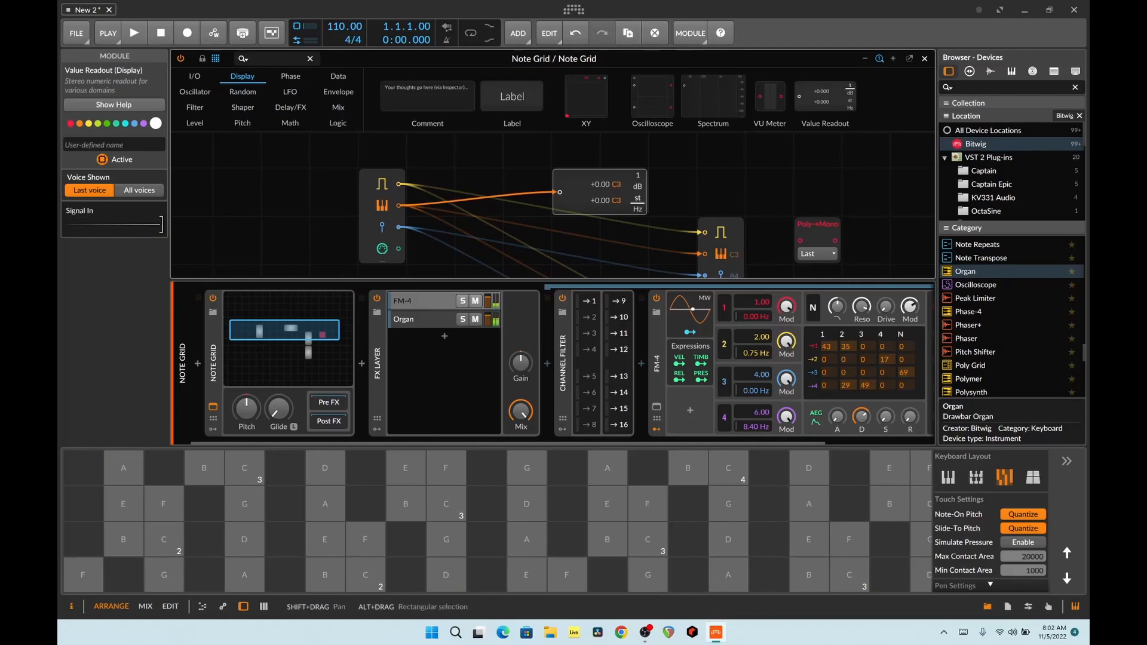
click(447, 575)
click(245, 540)
click(446, 575)
click(245, 540)
click(447, 575)
click(245, 540)
click(447, 575)
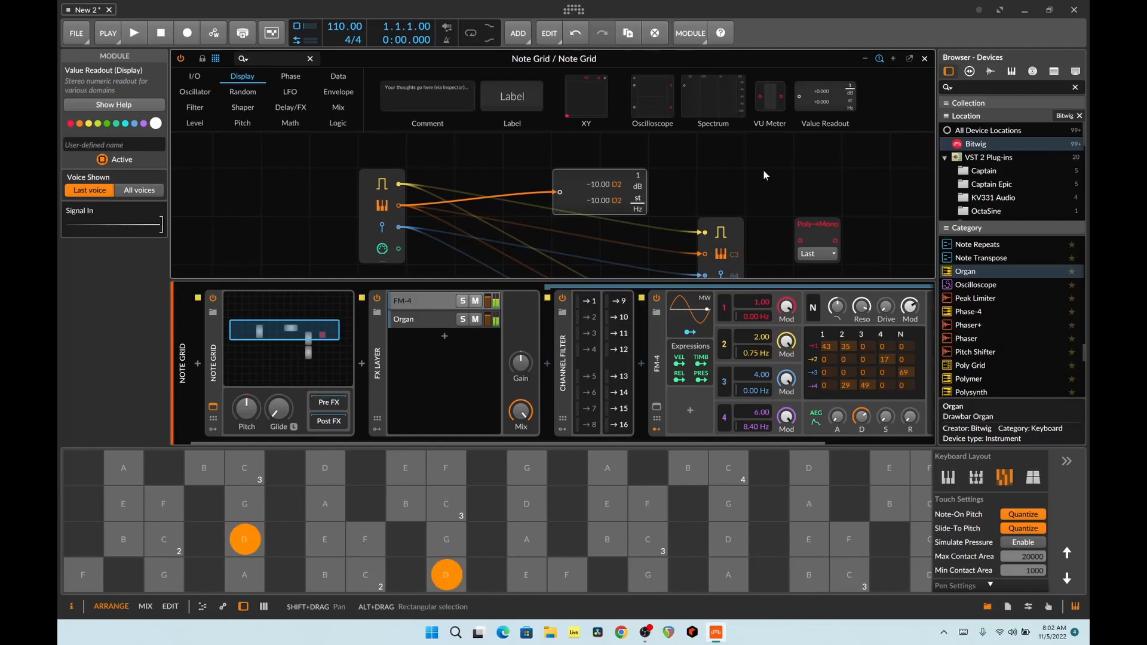
click(326, 540)
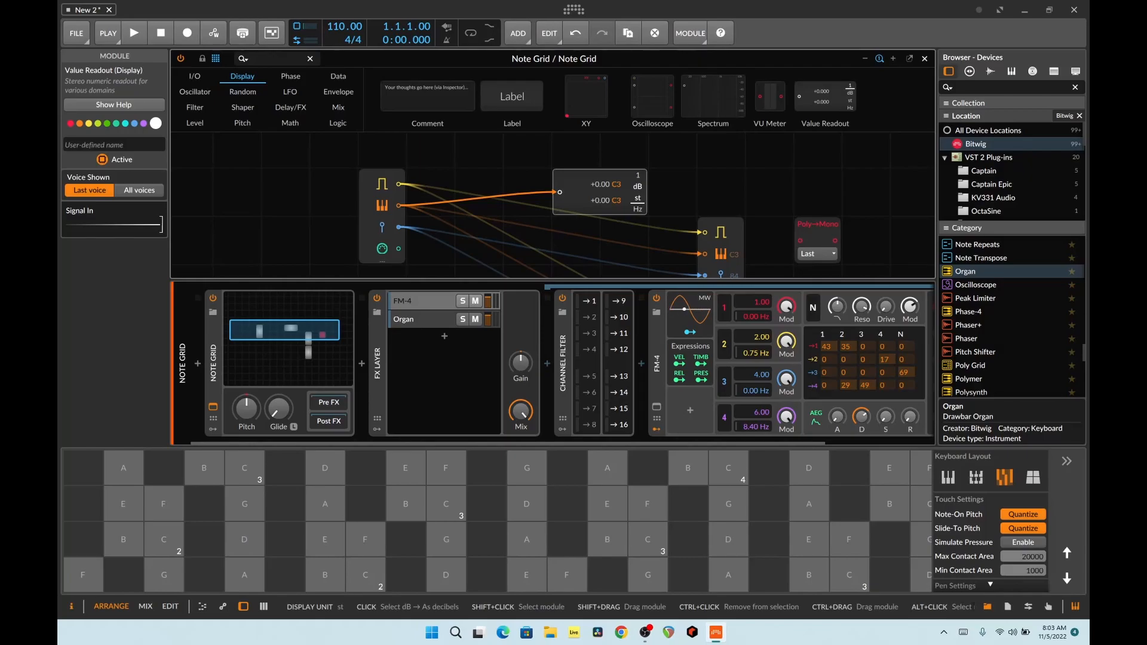
Disconnect the pitch cables from both Note Out modules
scroll(763, 211, down, 2)
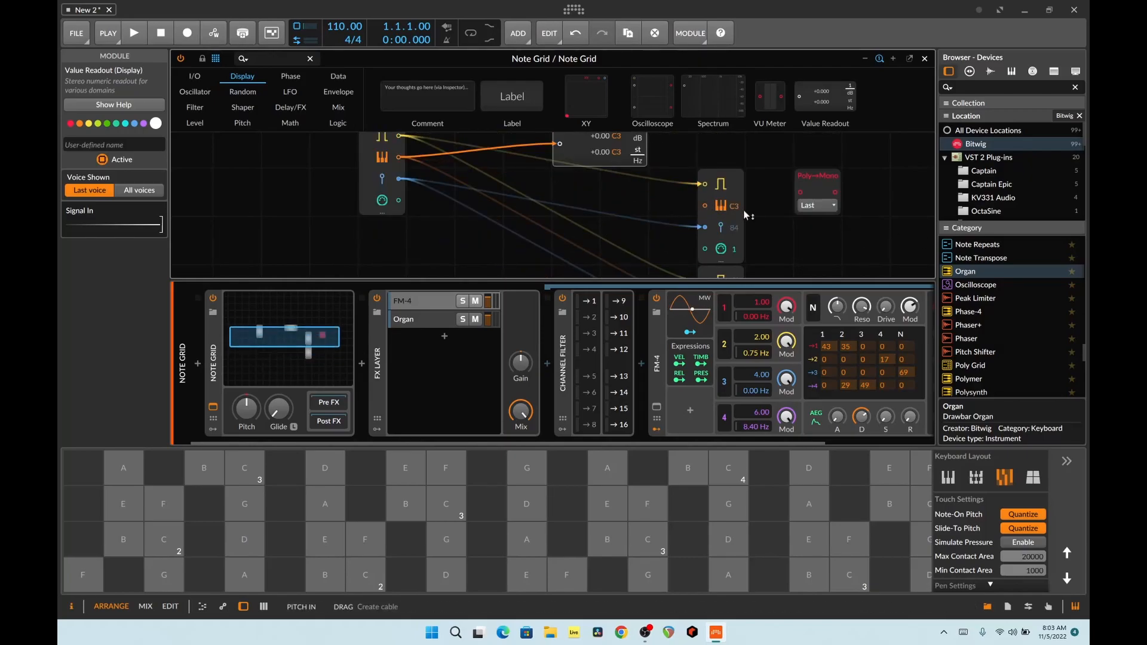
scroll(762, 215, down, 2)
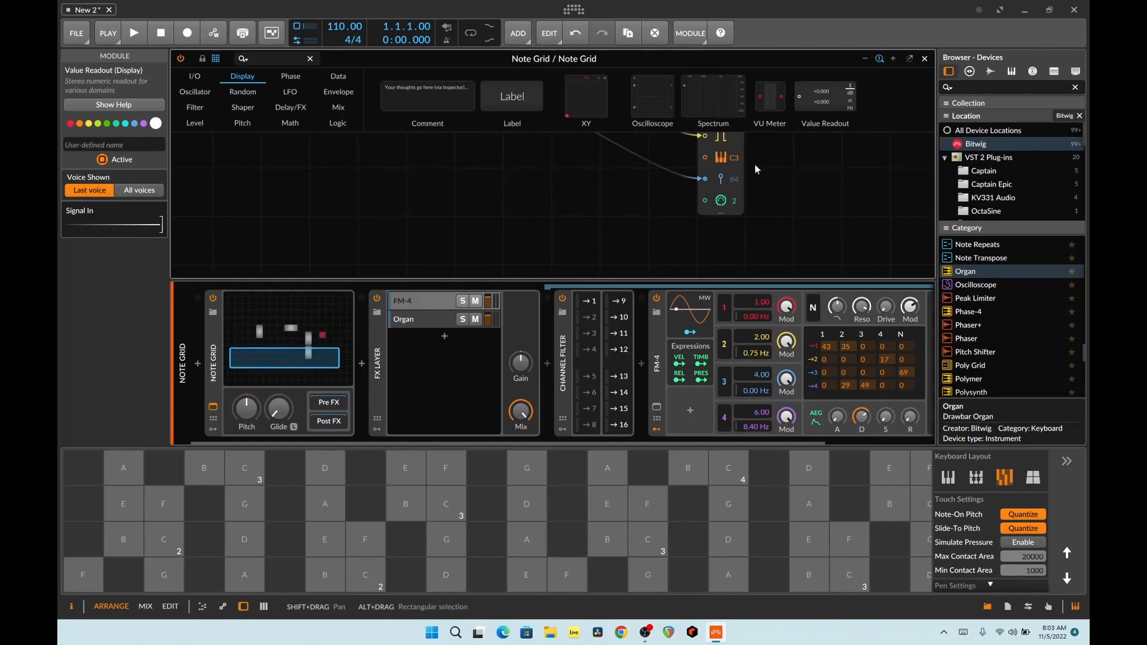
scroll(756, 166, up, 4)
scroll(763, 170, down, 2)
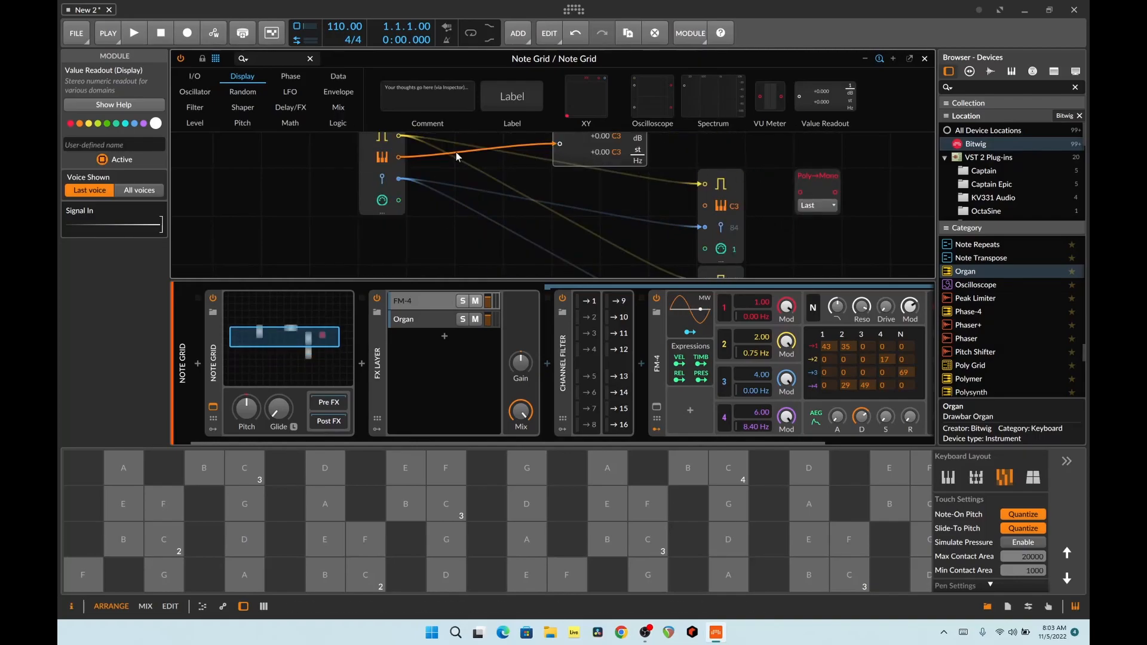
Move the Poly→Mono module beneath the Value Readout and duplicate it, with the upper one set to Min and the lower one to Max
drag(827, 177, 568, 190)
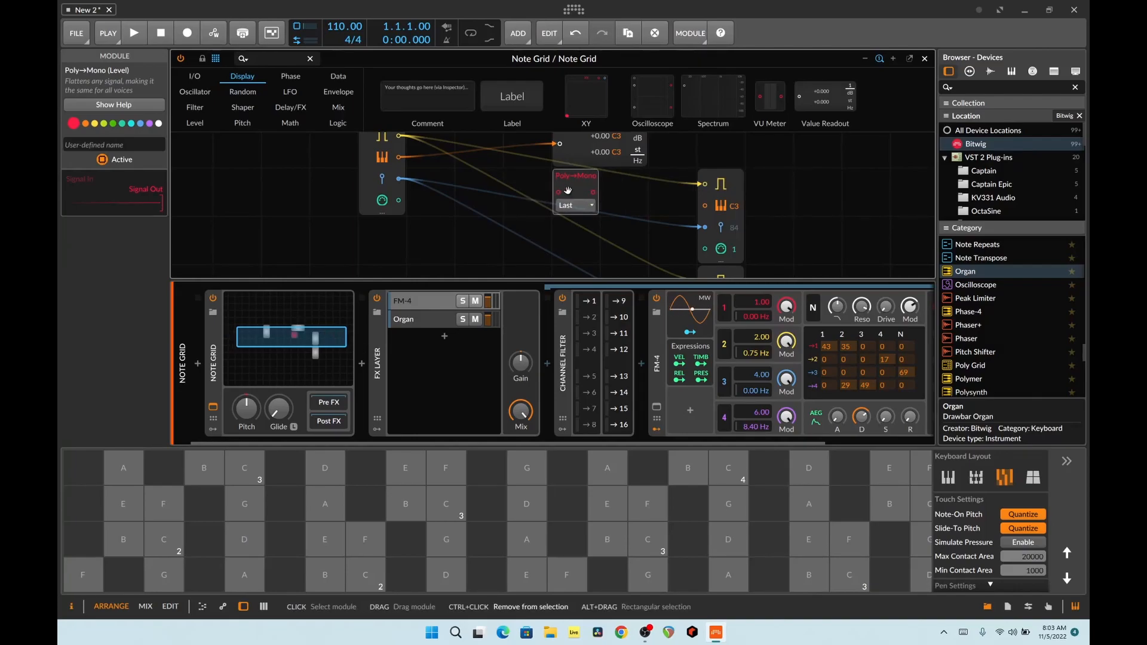
key(ctrl+d)
click(571, 206)
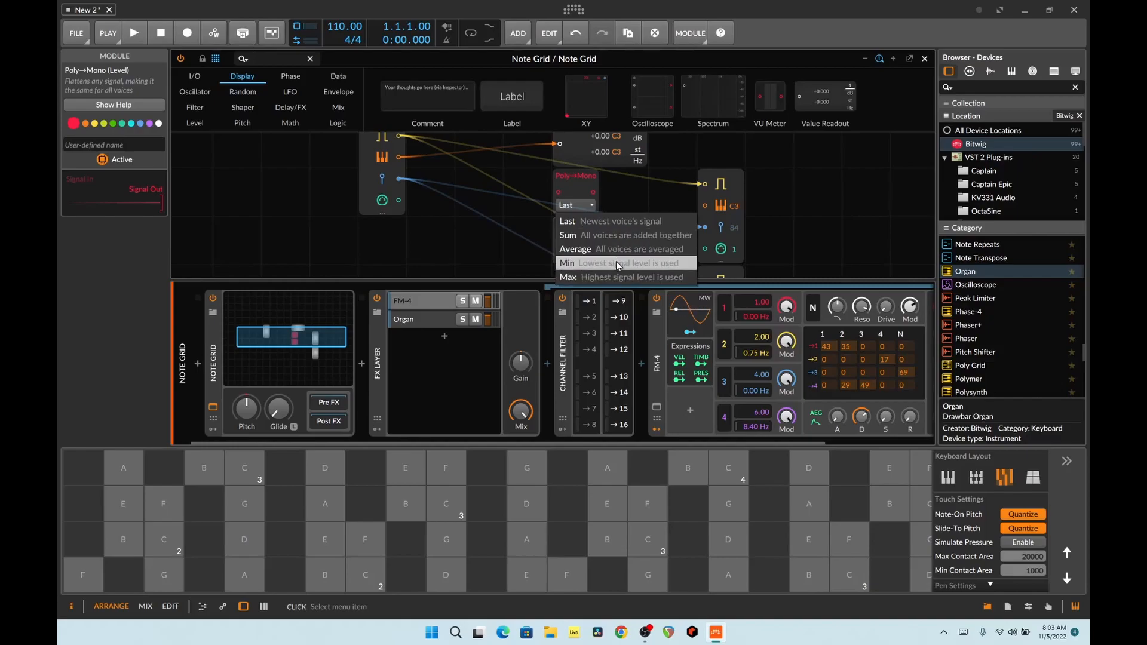
click(570, 263)
click(575, 253)
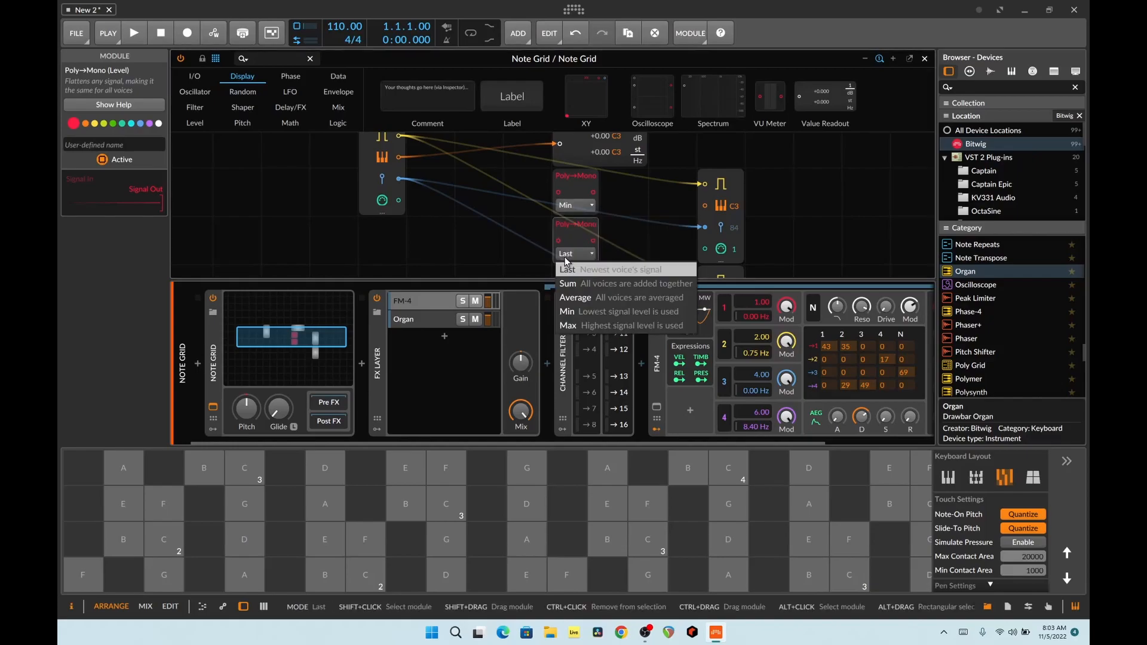
click(583, 325)
Connect the note input's pitch output to both the Min and Max Poly→Mono modules
drag(399, 157, 558, 192)
drag(398, 157, 559, 242)
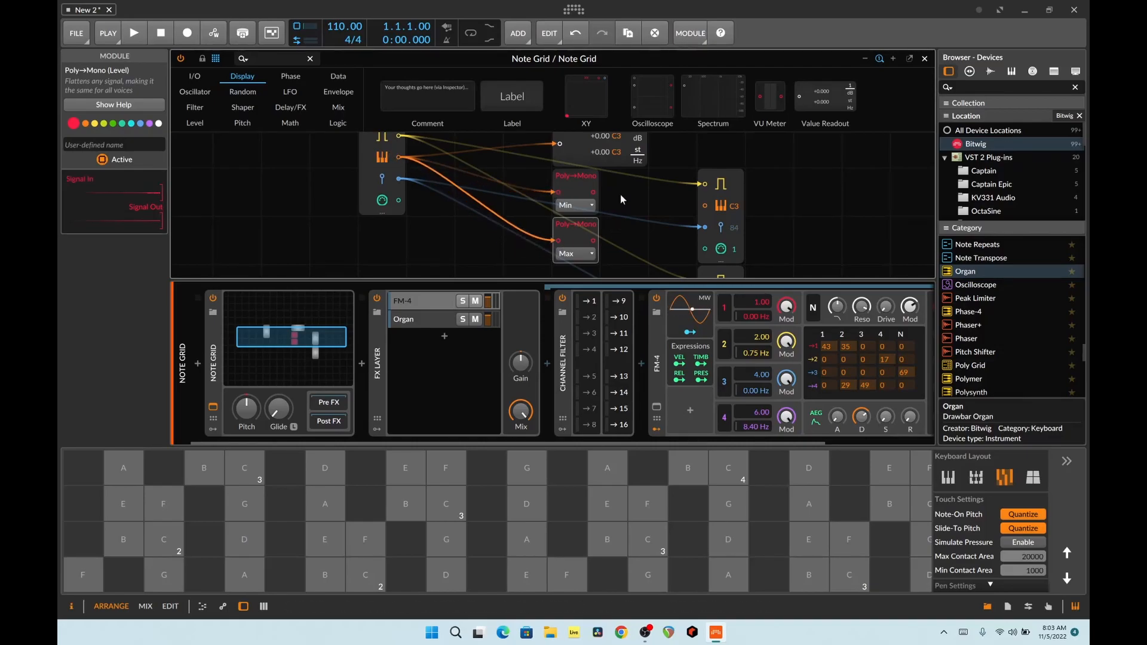
Place two Value Readouts side by side above the Note Out module, fed by the Min and Max Poly→Mono outputs respectively
drag(575, 143, 668, 154)
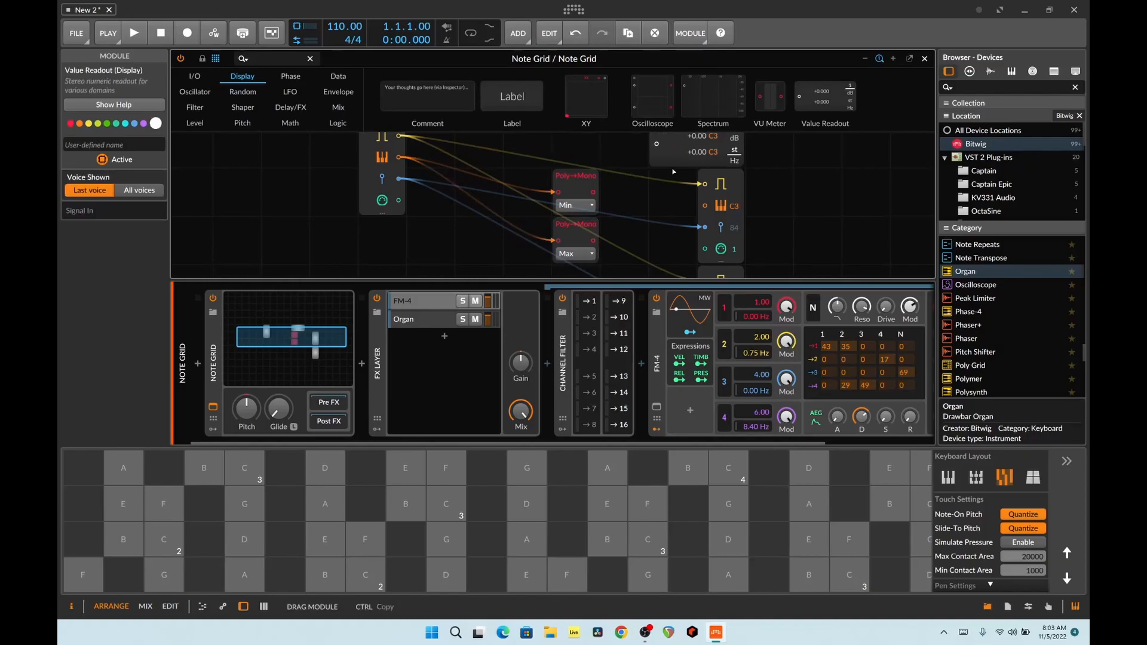
scroll(669, 154, up, 1)
scroll(673, 160, down, 1)
drag(677, 153, 793, 156)
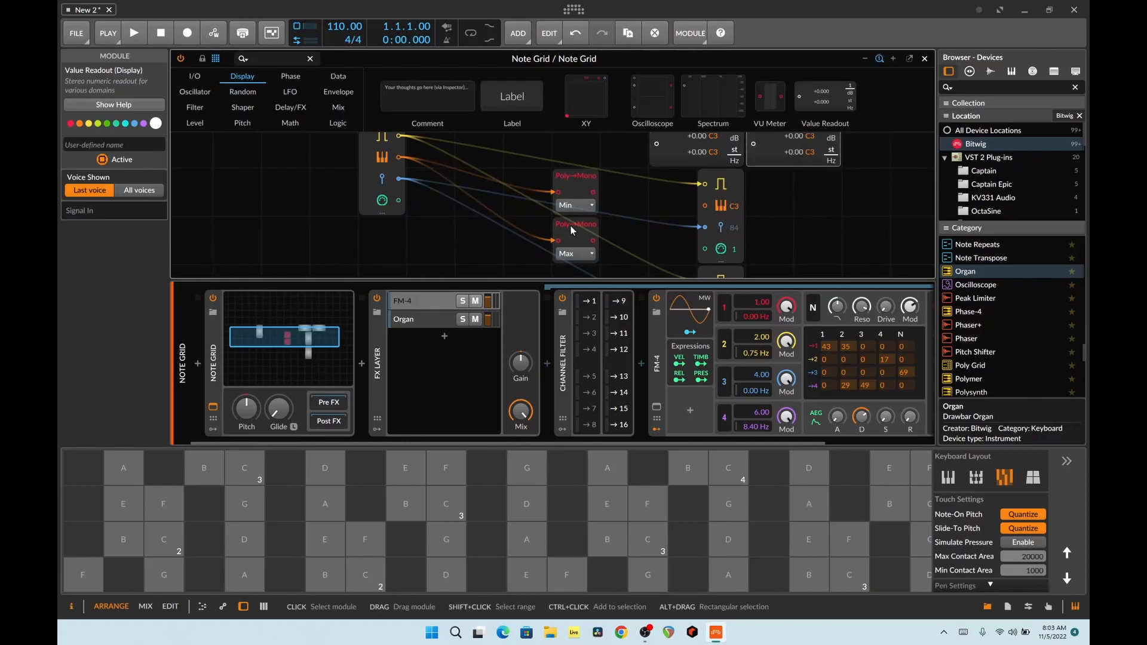
drag(594, 192, 656, 144)
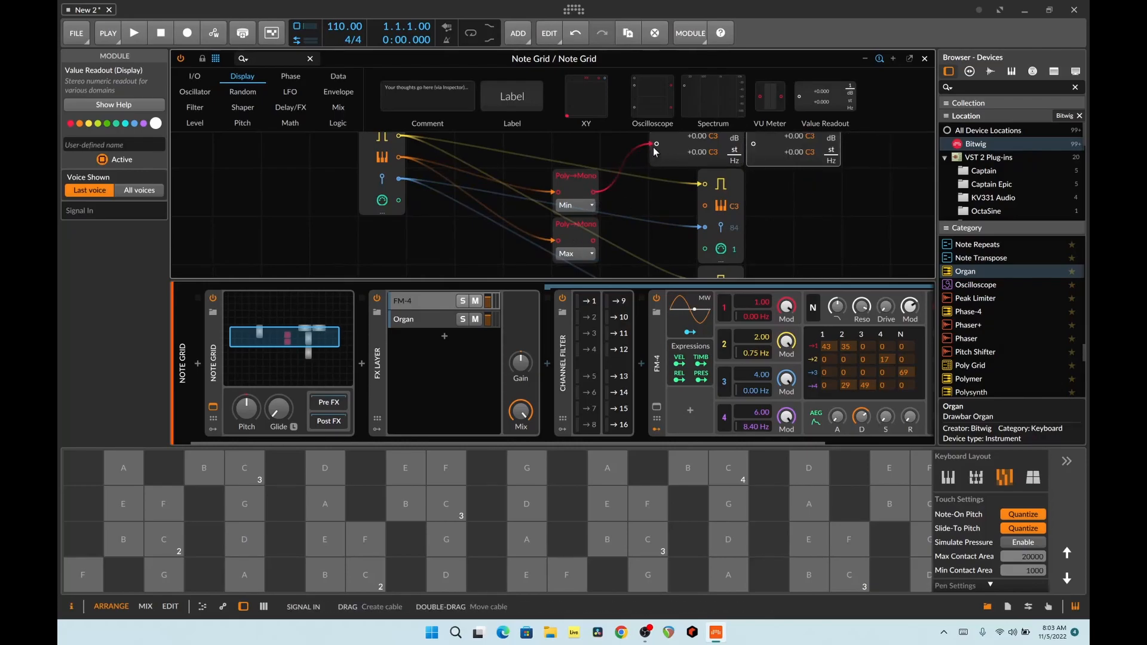
drag(594, 240, 753, 144)
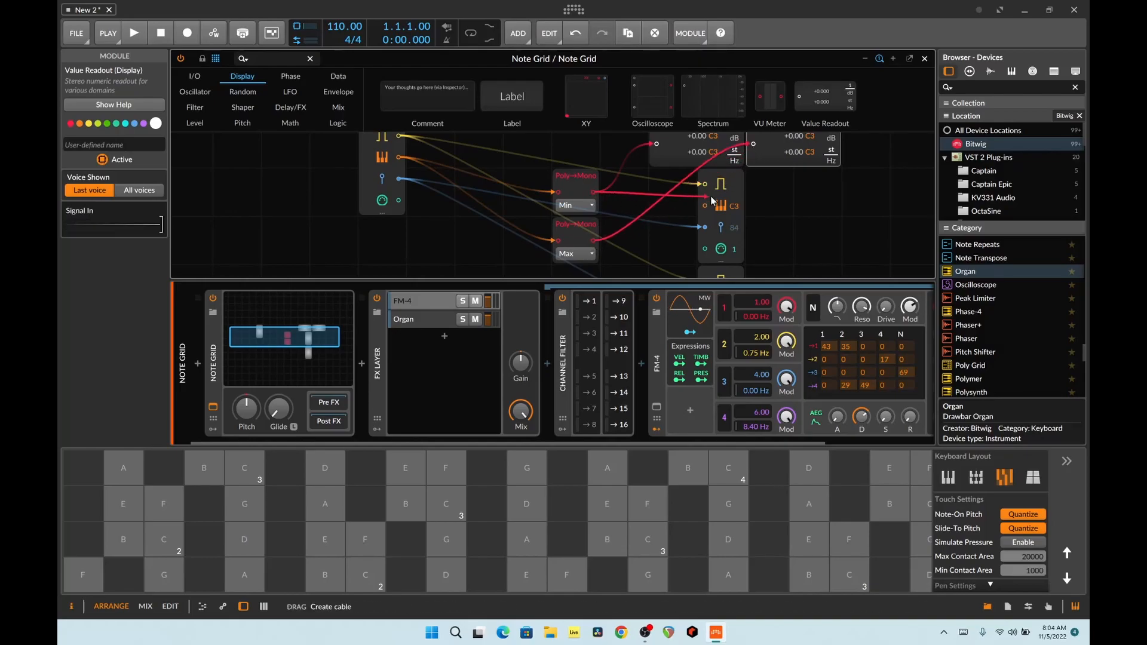
Connect the Max Poly→Mono module's output to the pitch input of the channel 2 Note Out module
scroll(712, 215, down, 1)
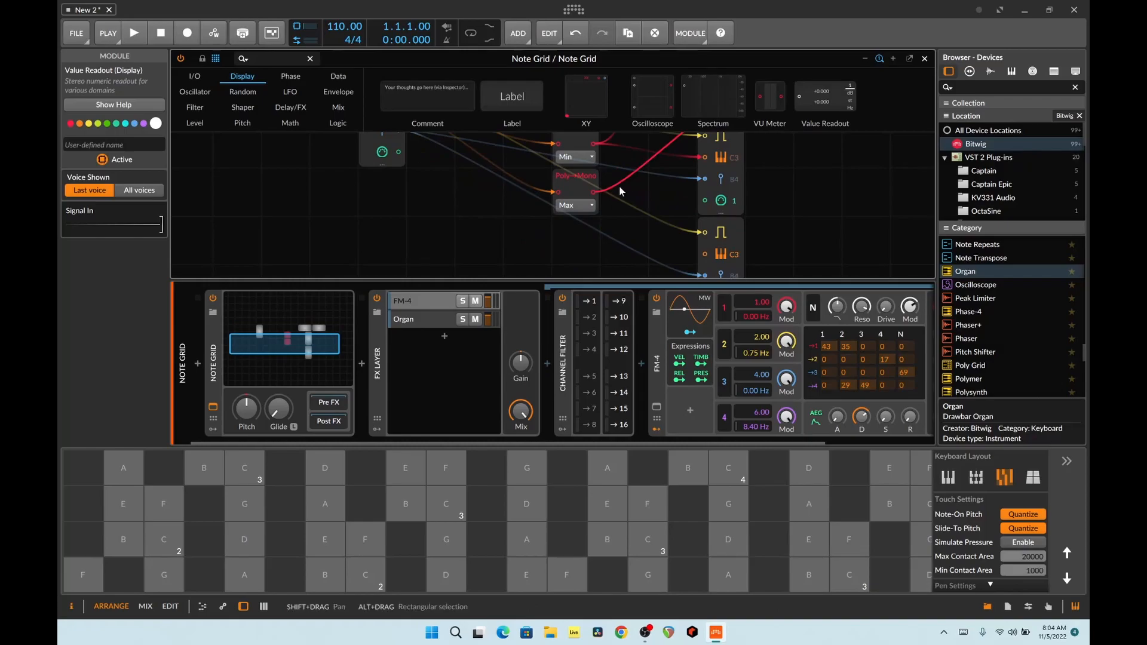
drag(593, 192, 782, 443)
scroll(757, 266, up, 1)
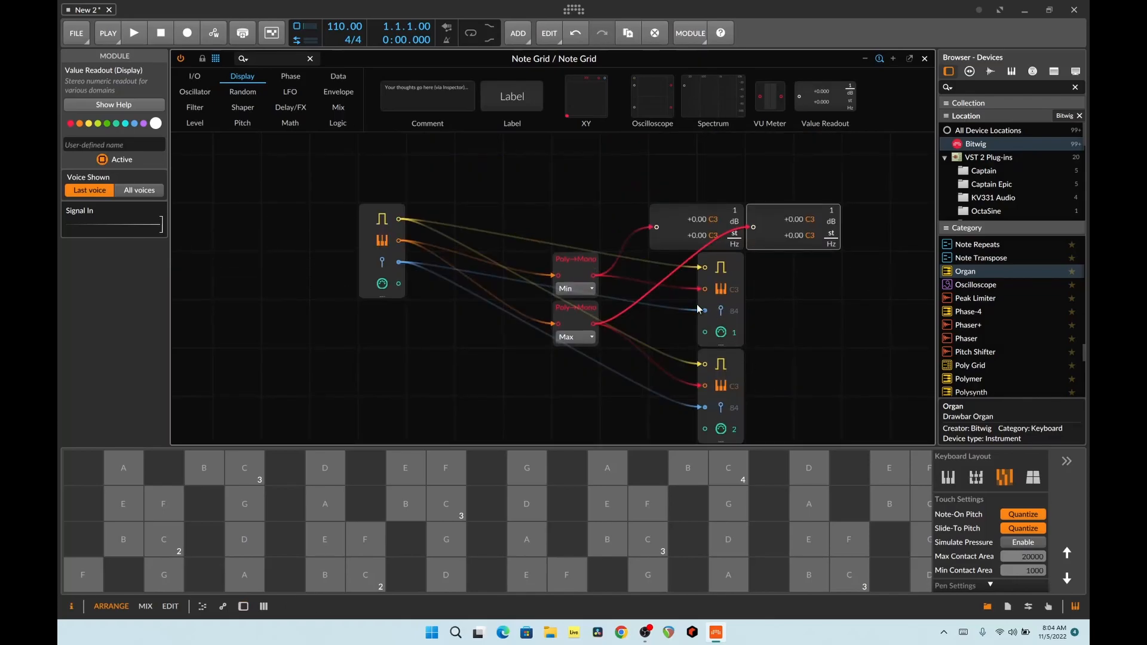
Move both Note Out modules further right and place the Value Readouts above the Min and below the Max Poly→Mono modules
drag(734, 274, 835, 295)
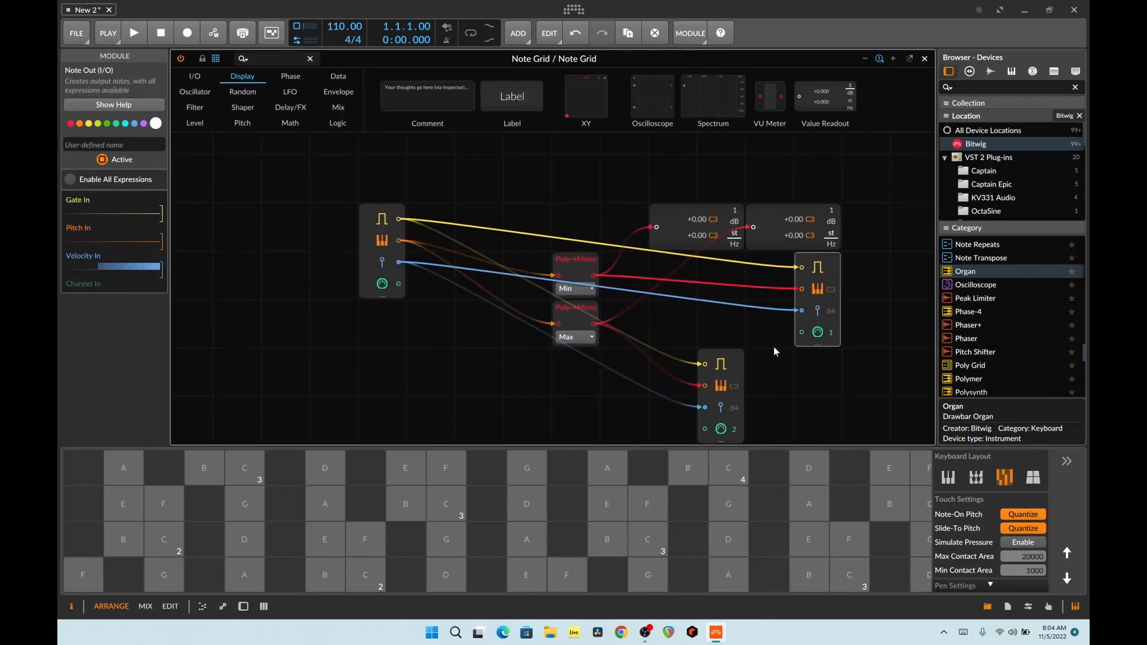
drag(722, 399, 835, 388)
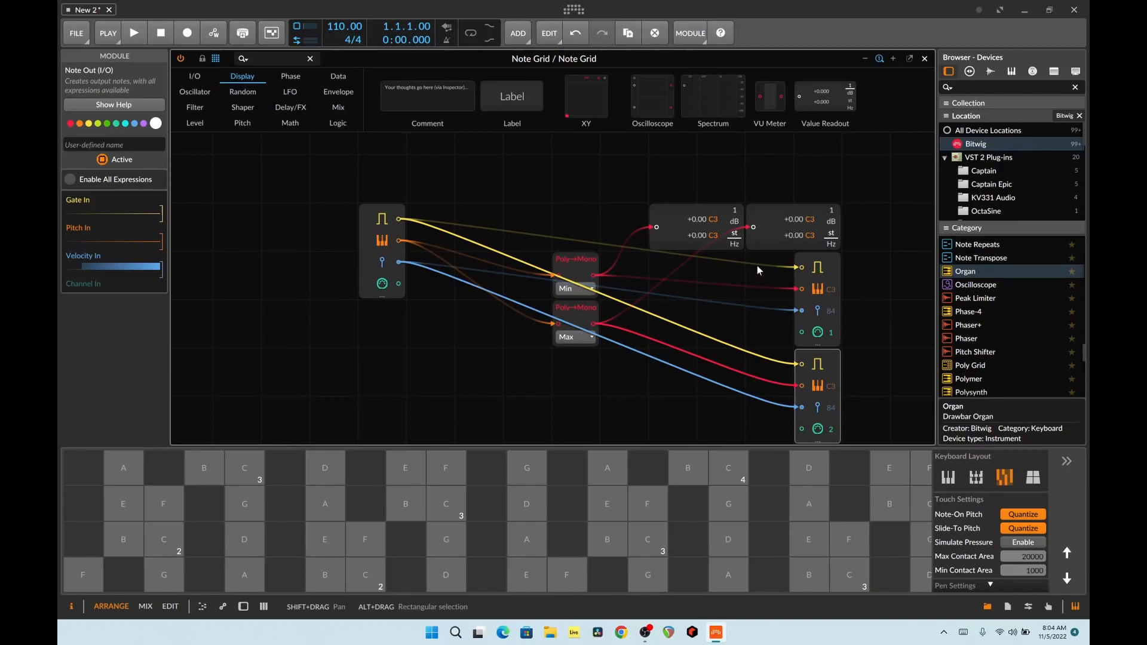
drag(772, 238, 643, 380)
drag(678, 232, 614, 246)
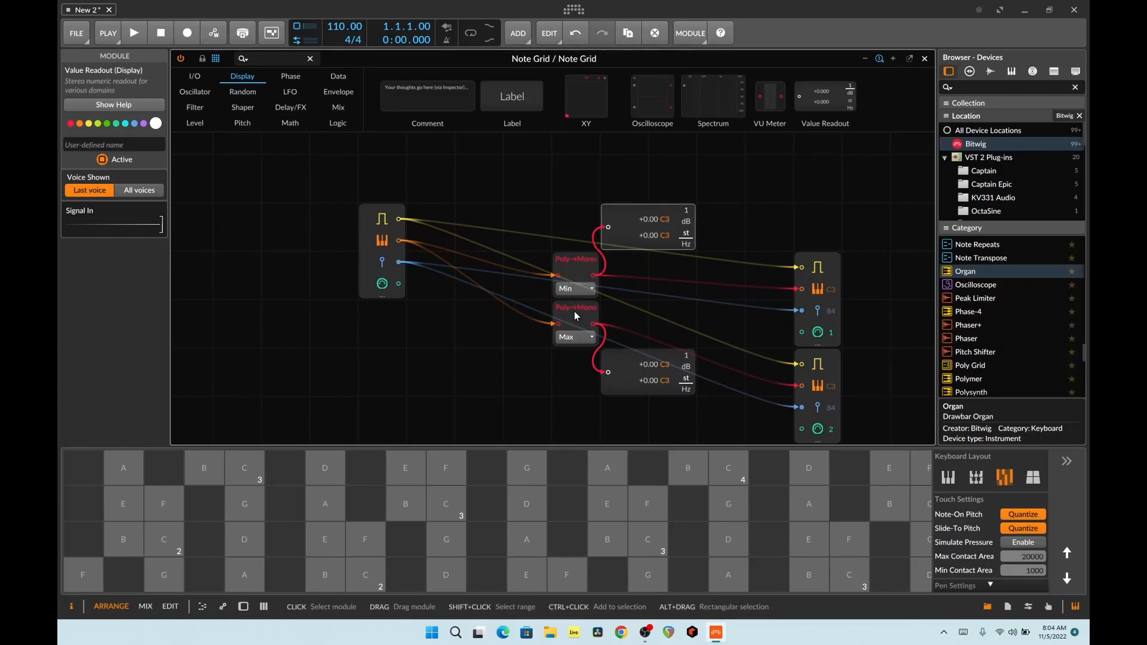
Play several notes on the on-screen keyboard to compare the Min and Max pitch readouts
click(366, 540)
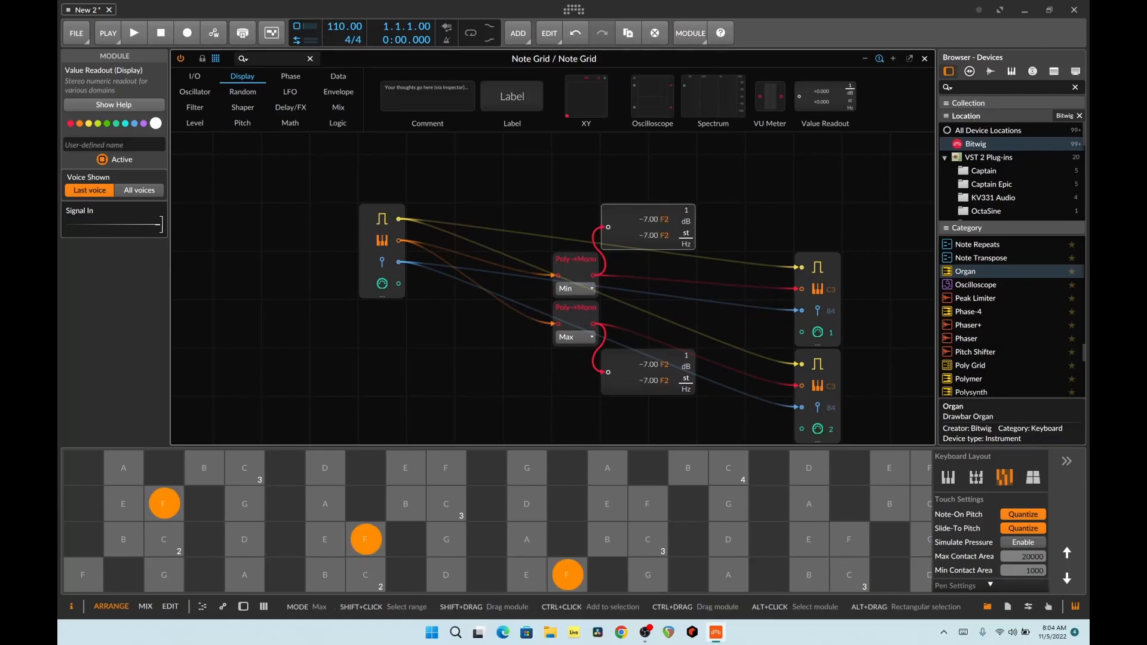
click(447, 540)
click(447, 468)
click(447, 540)
click(326, 468)
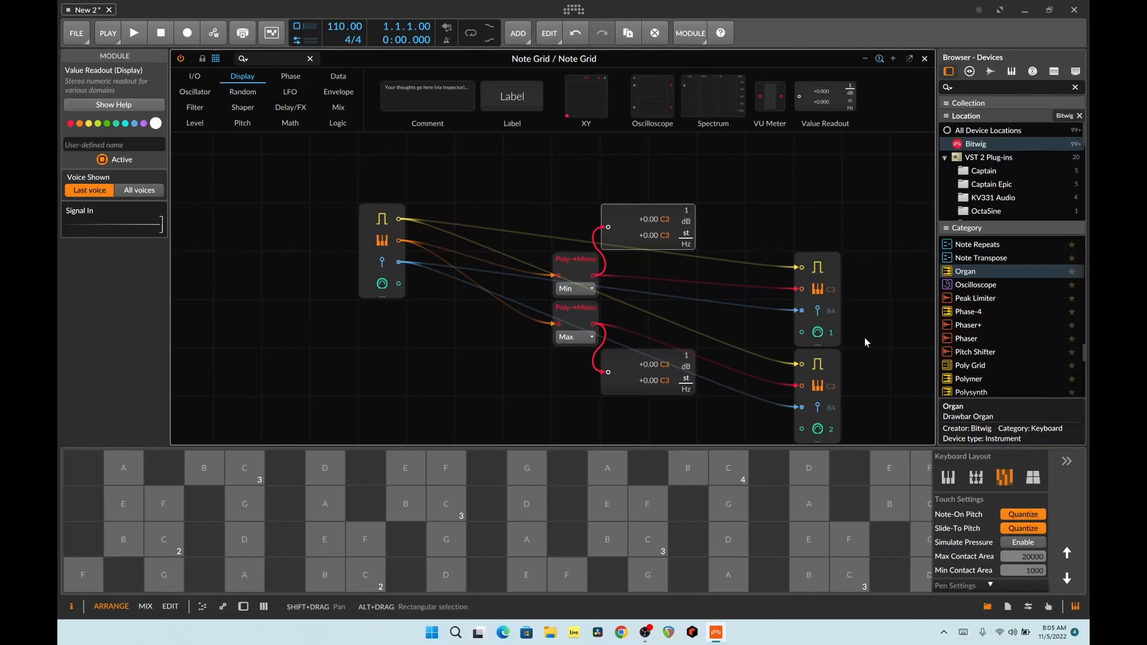
Delete the Min Poly→Mono module and feed the note input's pitch directly to the channel 1 Note Out
scroll(852, 333, down, 2)
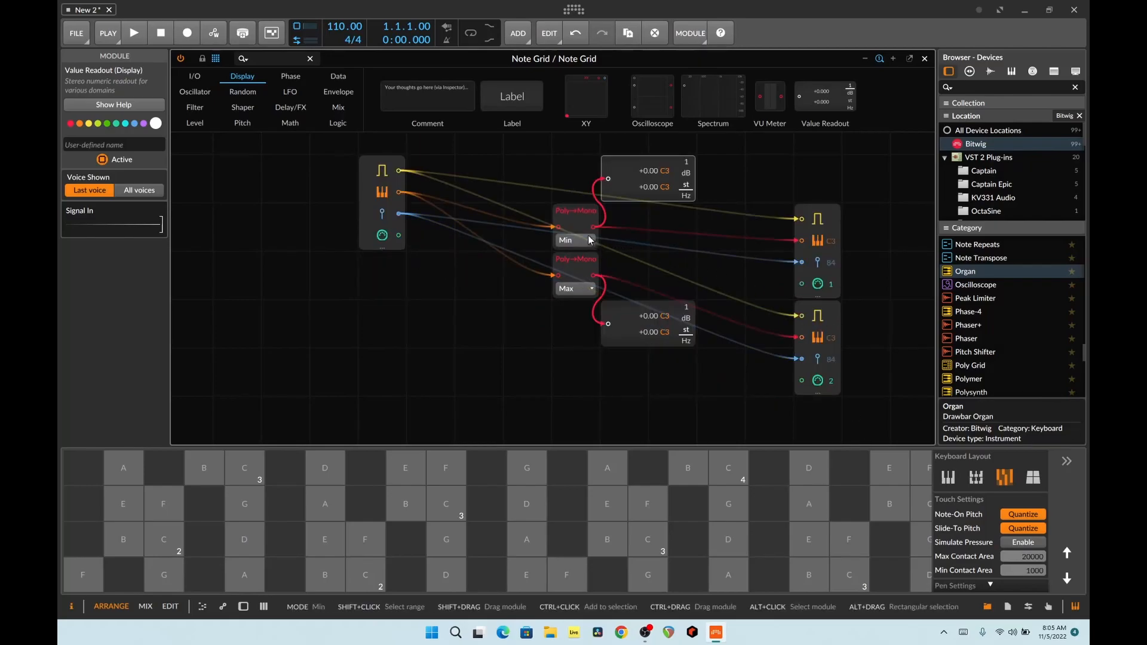
click(575, 212)
key(Delete)
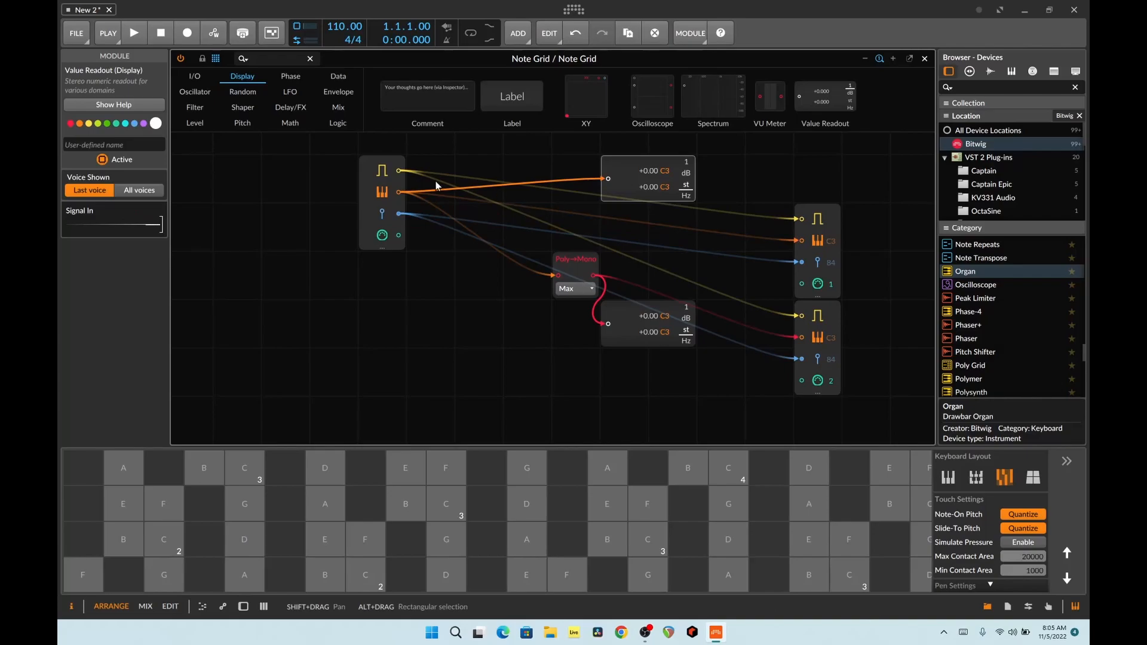
drag(400, 192, 800, 245)
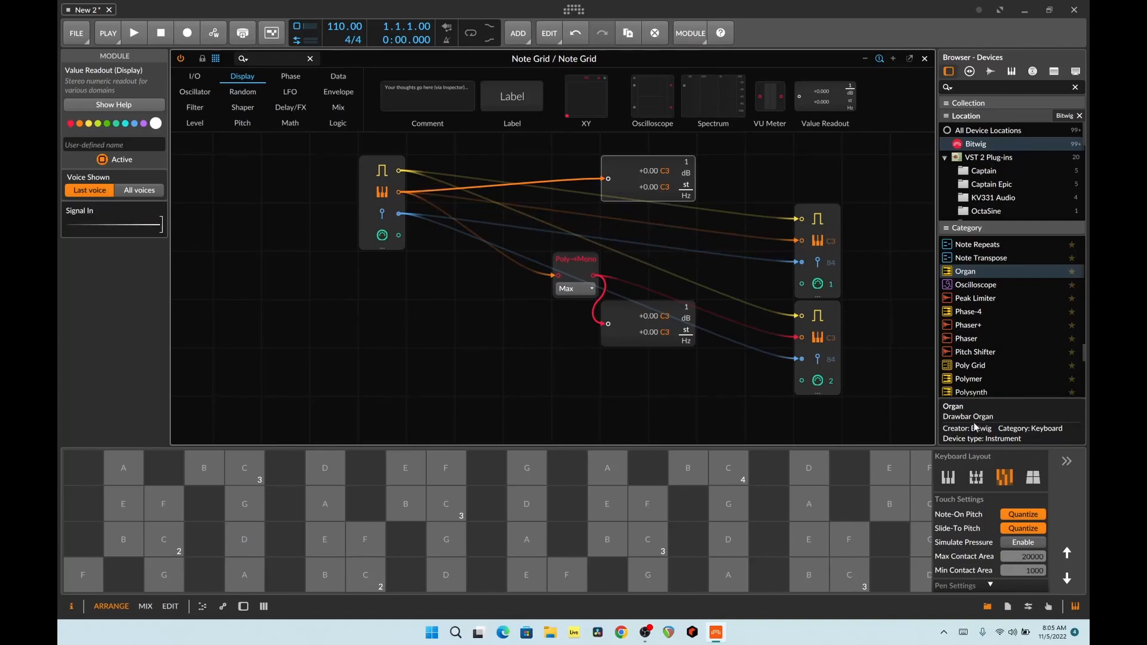
Play notes on the on-screen keyboard to compare the direct pitch readout with the Max Poly→Mono readout
click(366, 540)
click(285, 540)
click(124, 540)
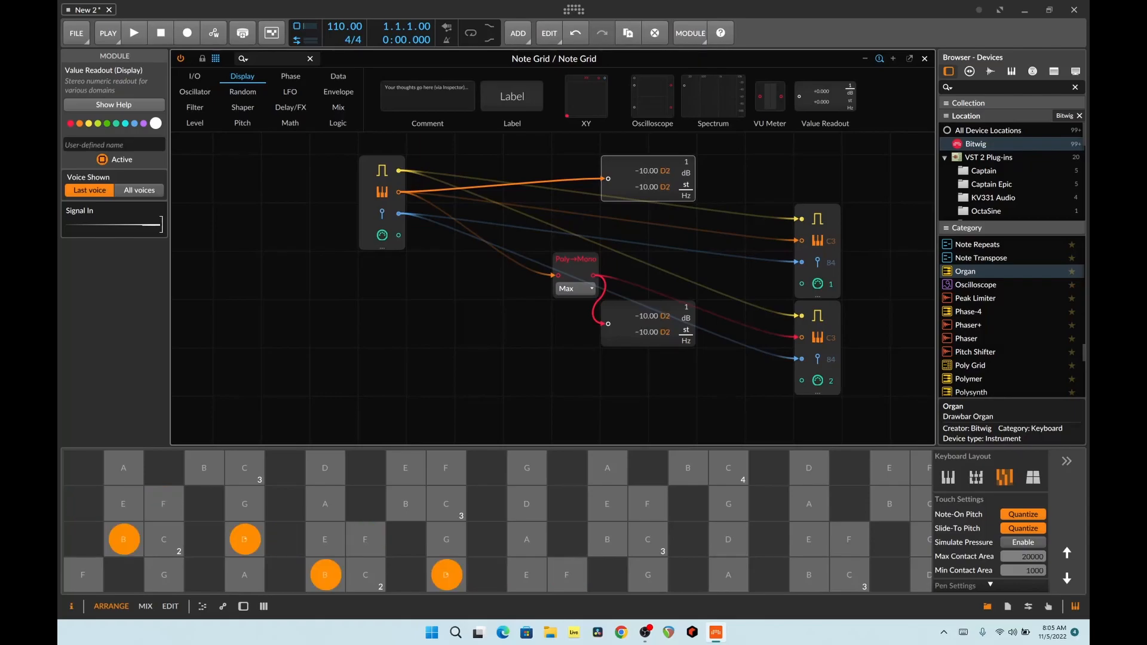
click(124, 539)
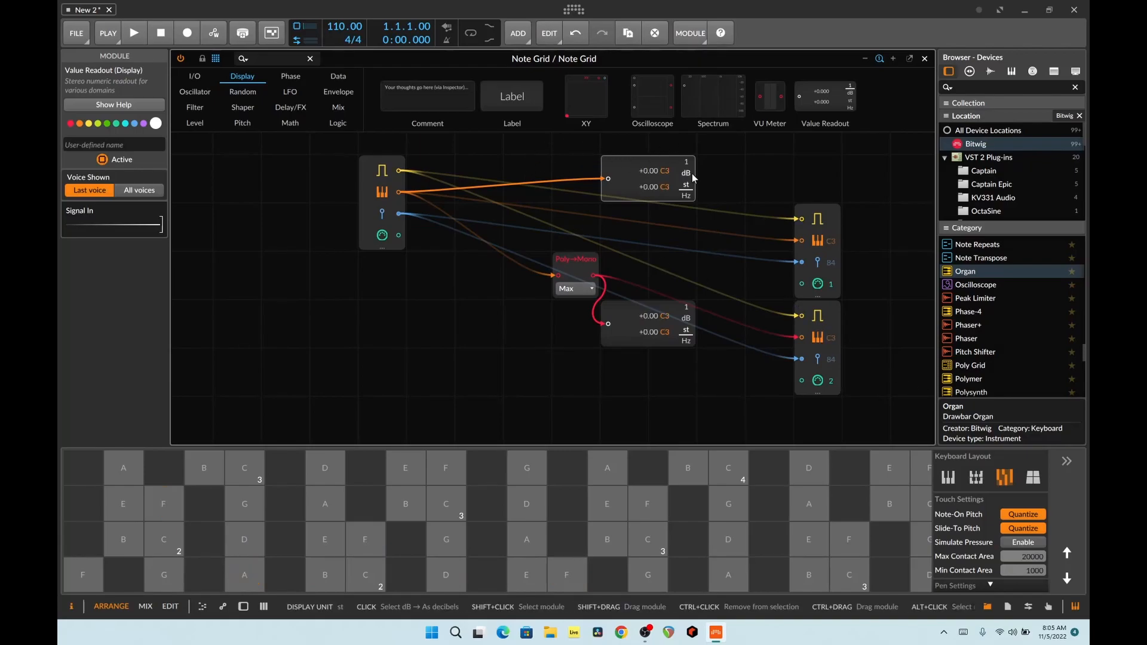
Close the grid editor, show the Note Grid track's device chain, and reopen the Note Grid editor above it
click(924, 59)
click(187, 83)
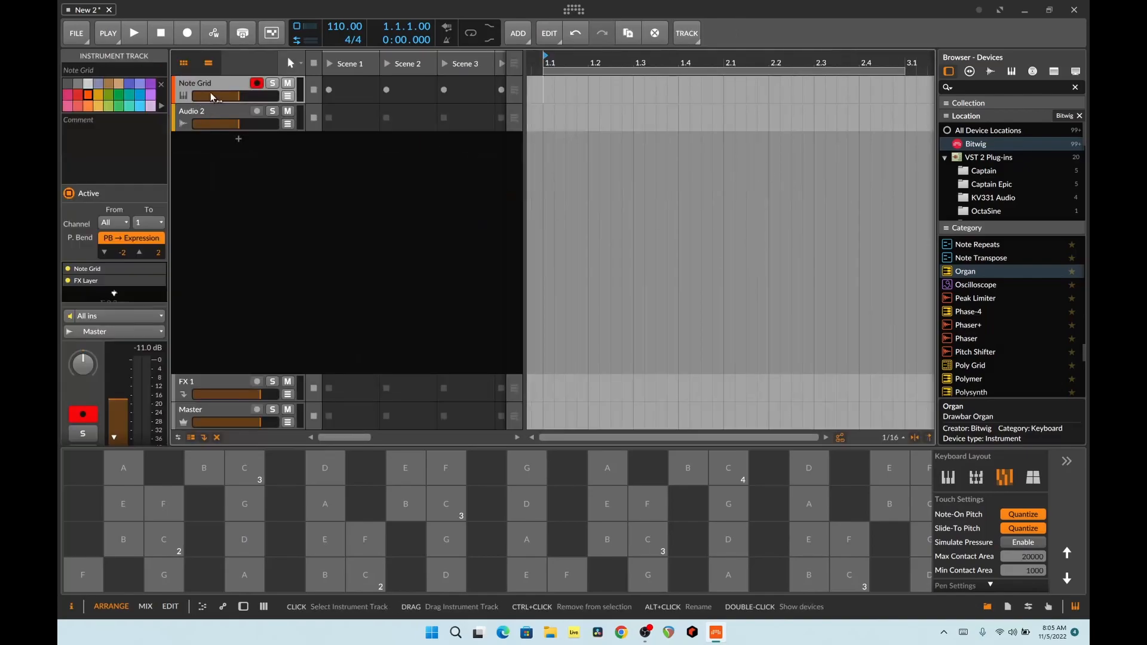
click(243, 606)
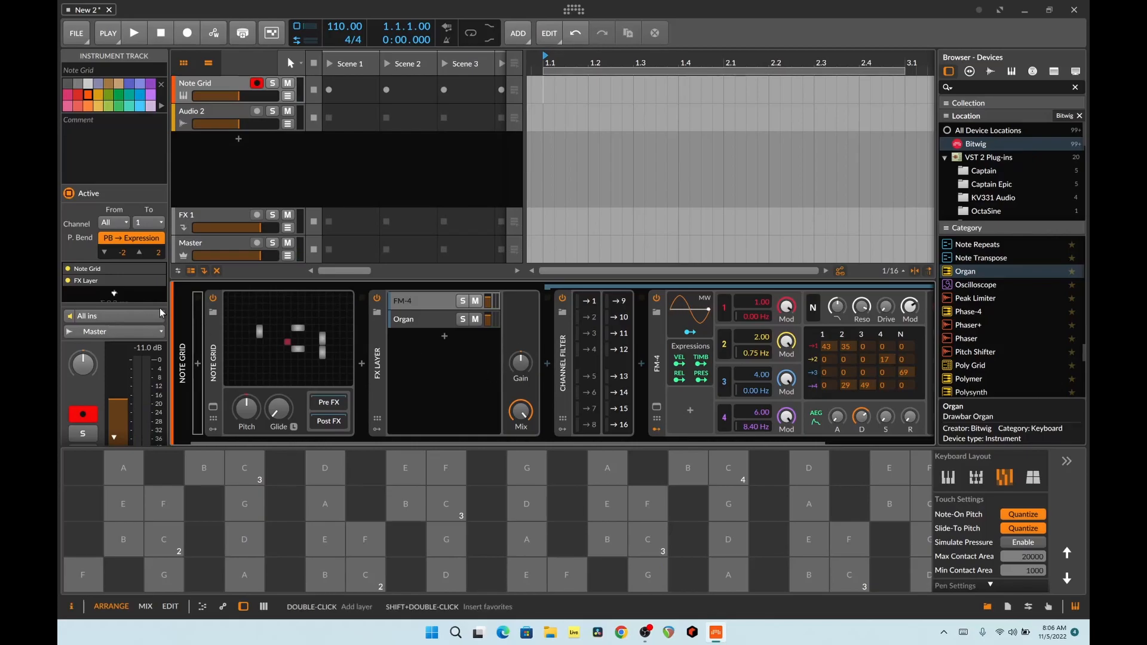
click(267, 313)
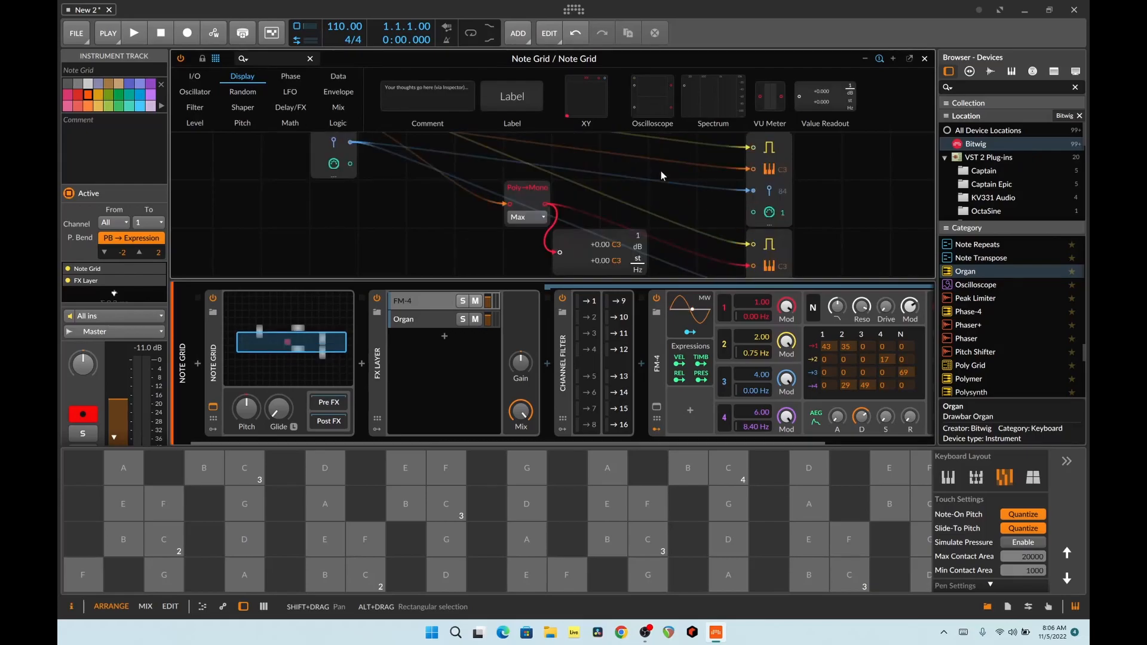
scroll(645, 178, up, 2)
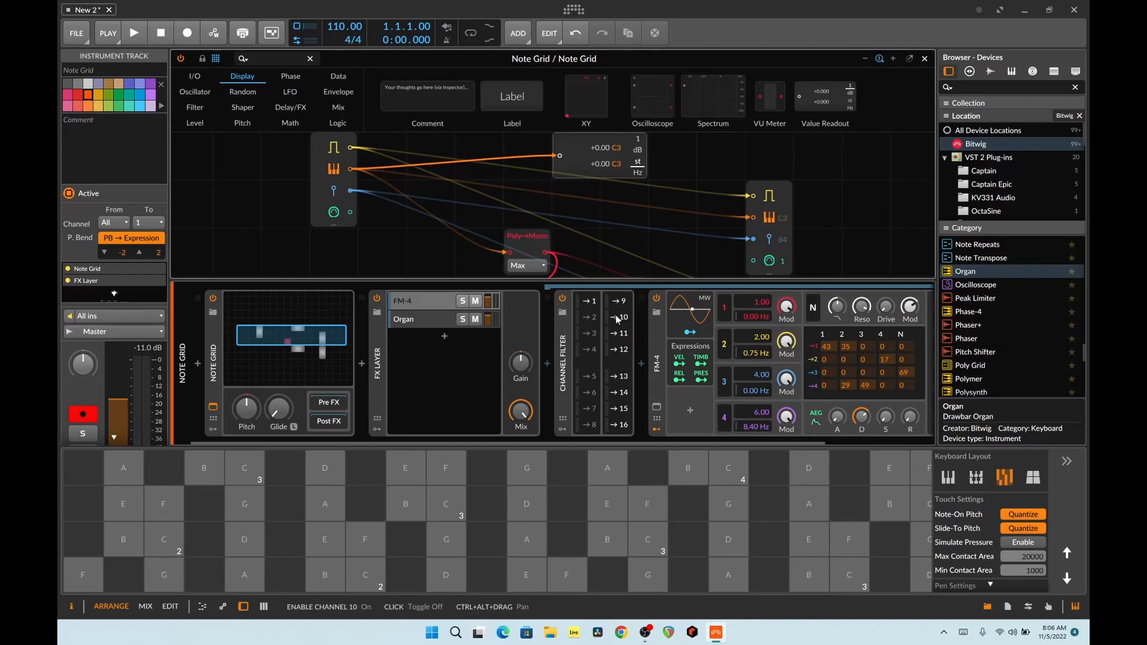
scroll(614, 184, down, 2)
scroll(613, 184, up, 2)
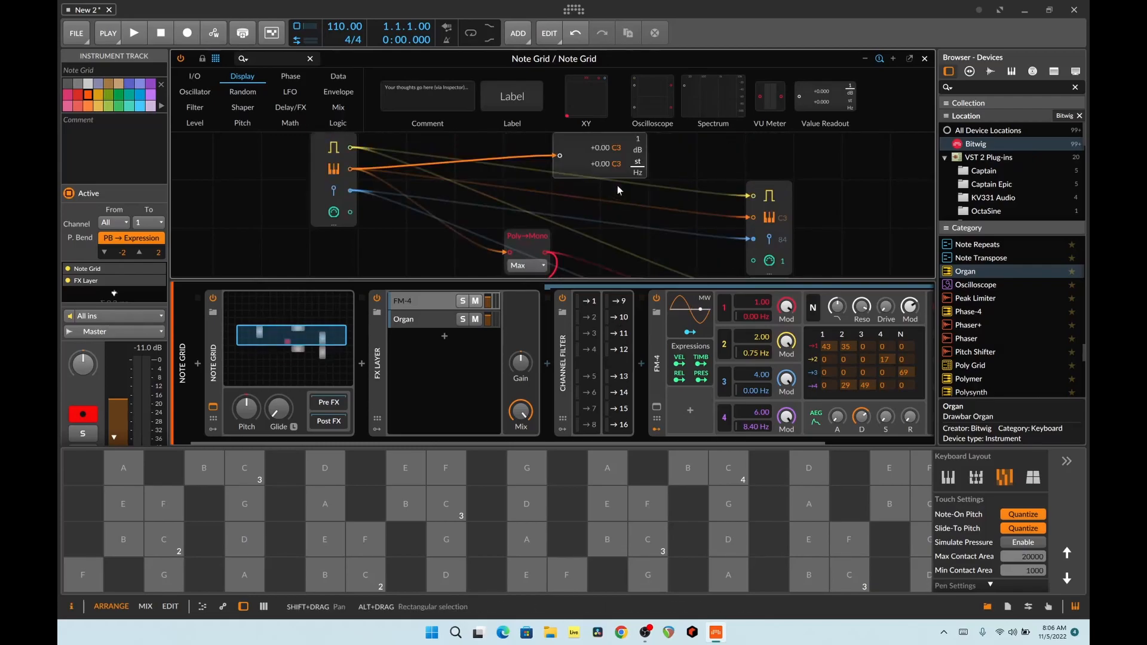
scroll(618, 186, up, 2)
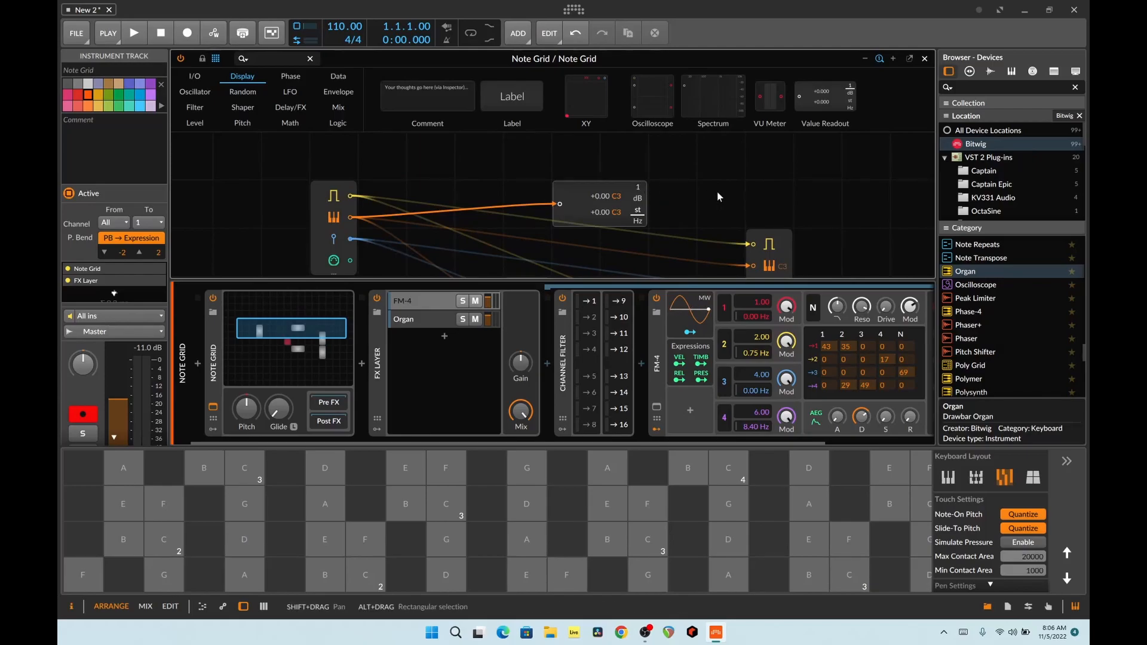
scroll(717, 197, down, 2)
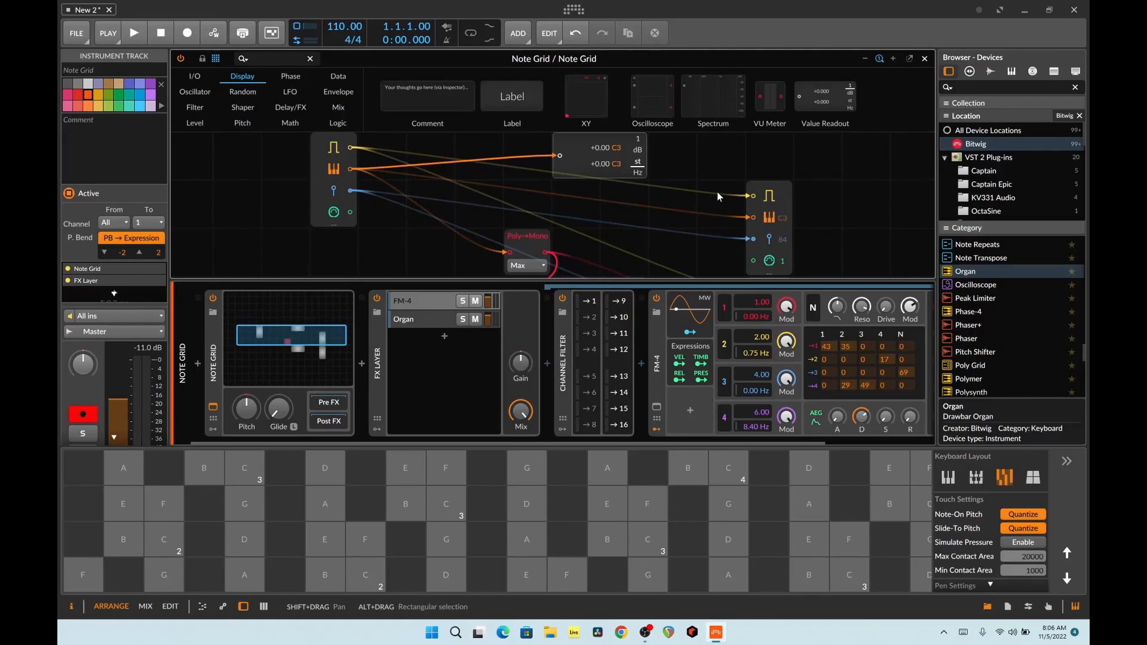
Browse the available grid modules in the Data category
click(340, 79)
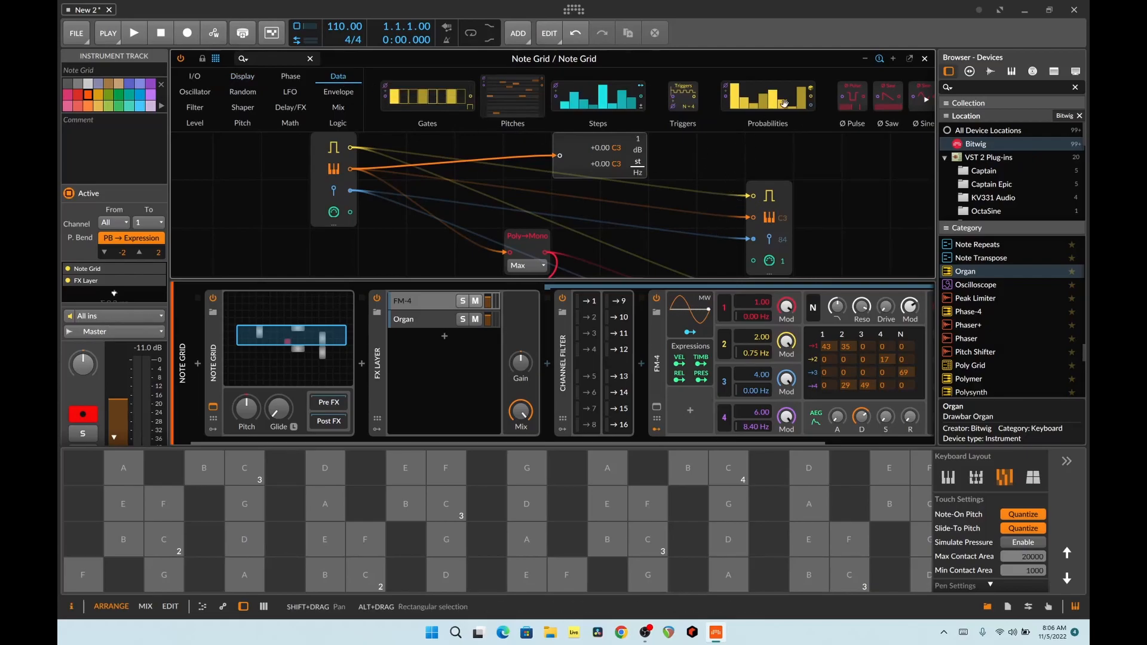
scroll(832, 108, down, 3)
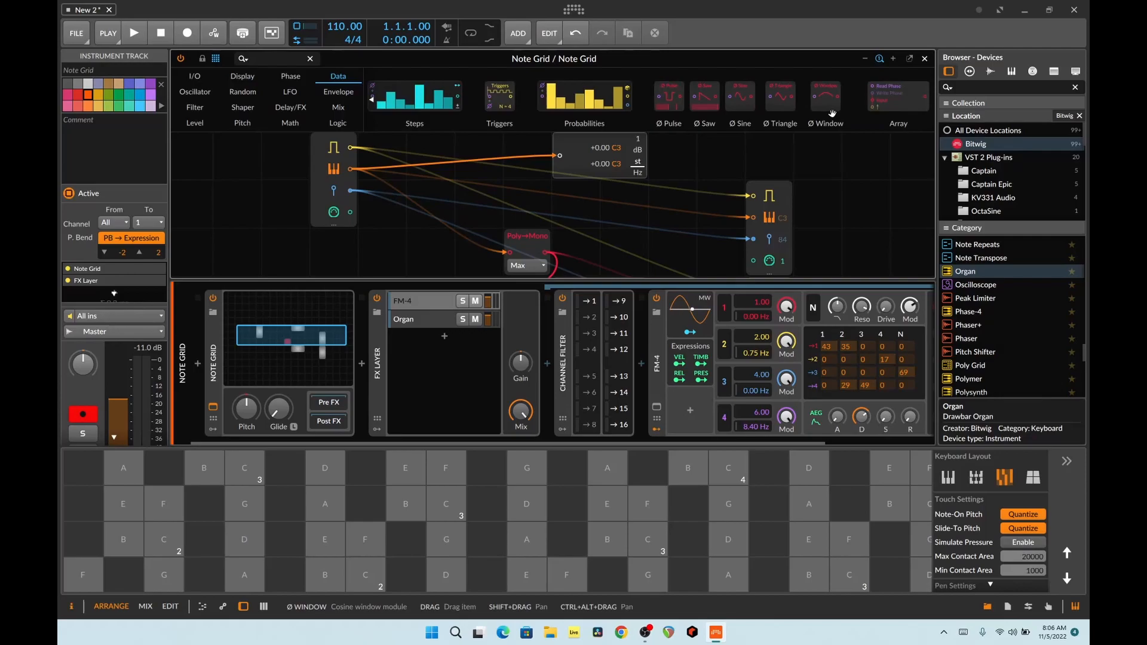
scroll(830, 113, up, 3)
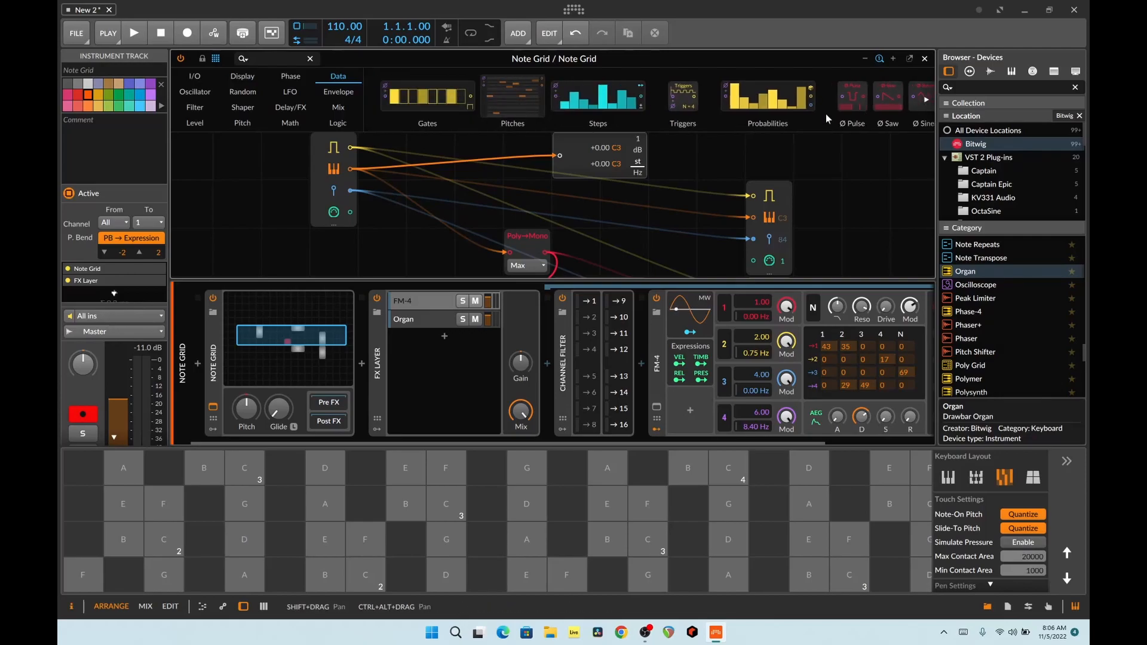